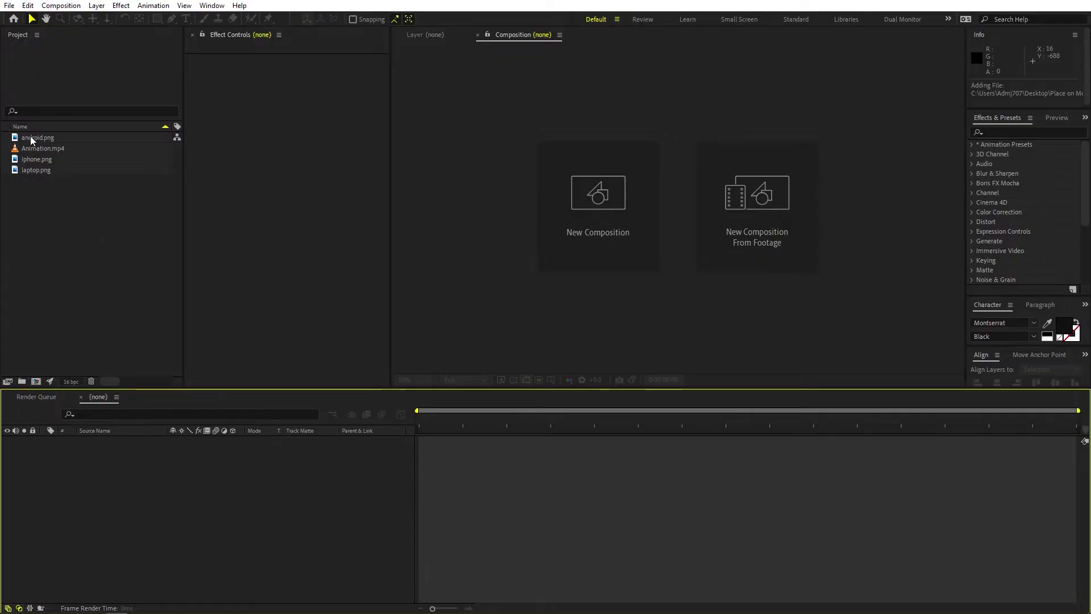
- Preview the iphone.png and android.png images in the Footage viewer
double_click(39, 160)
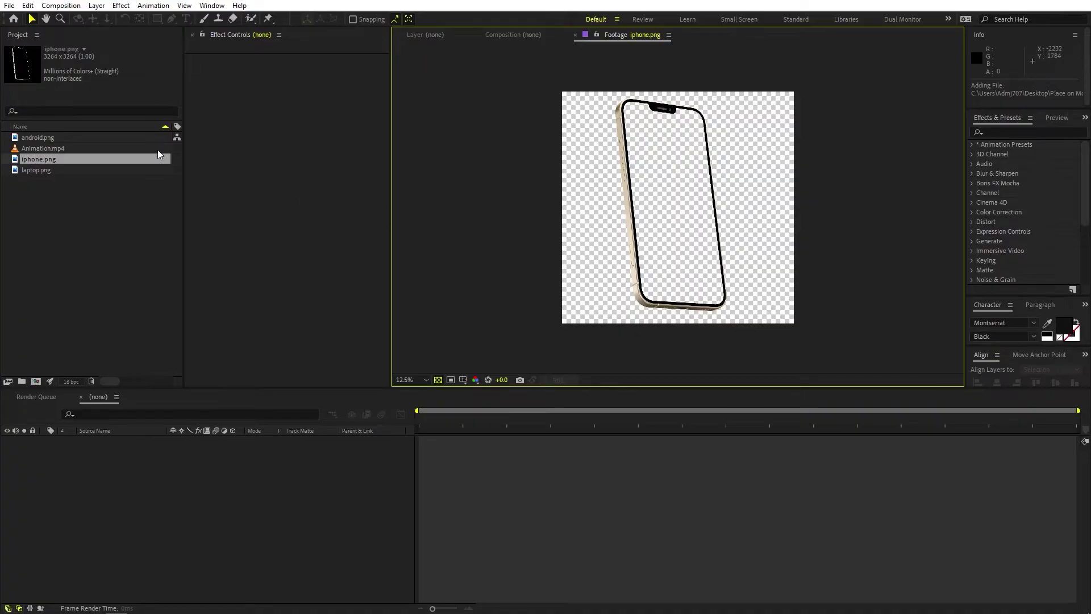
double_click(63, 138)
scroll(667, 195, up, 2)
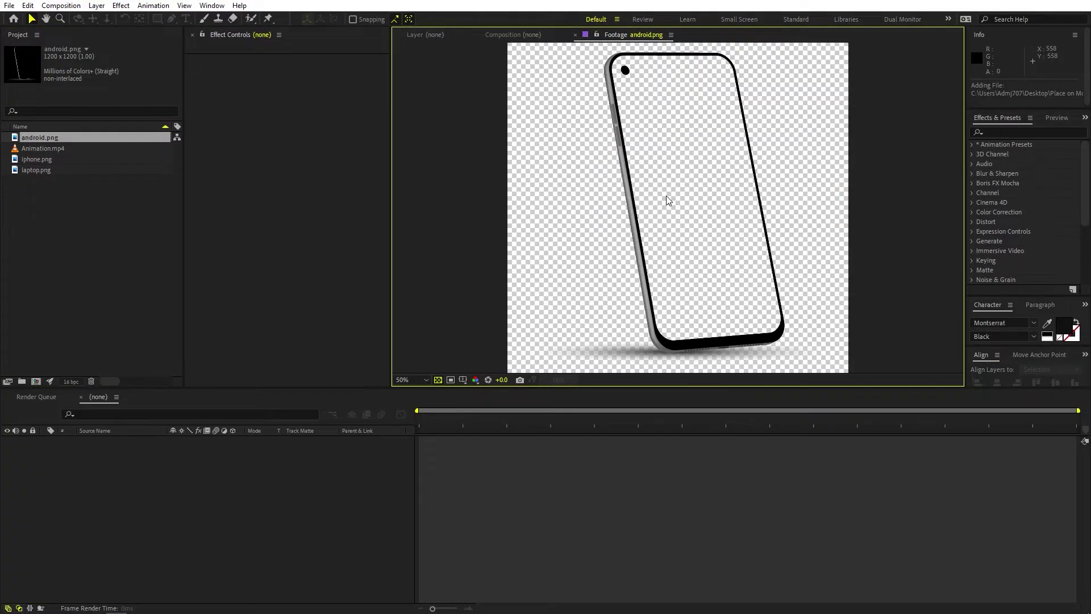
scroll(646, 192, down, 1)
scroll(645, 192, up, 1)
- Preview Animation.mp4 and scrub to about 0:00:04:07, showing the Black Friday 75% OFF sale
double_click(43, 148)
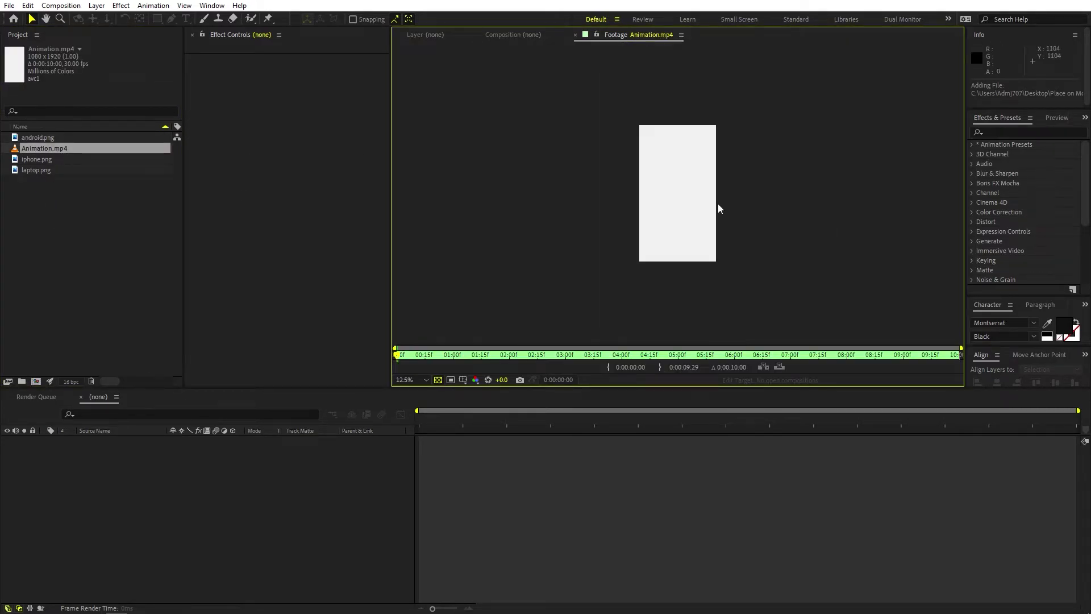
scroll(453, 359, up, 1)
drag(453, 360, 635, 358)
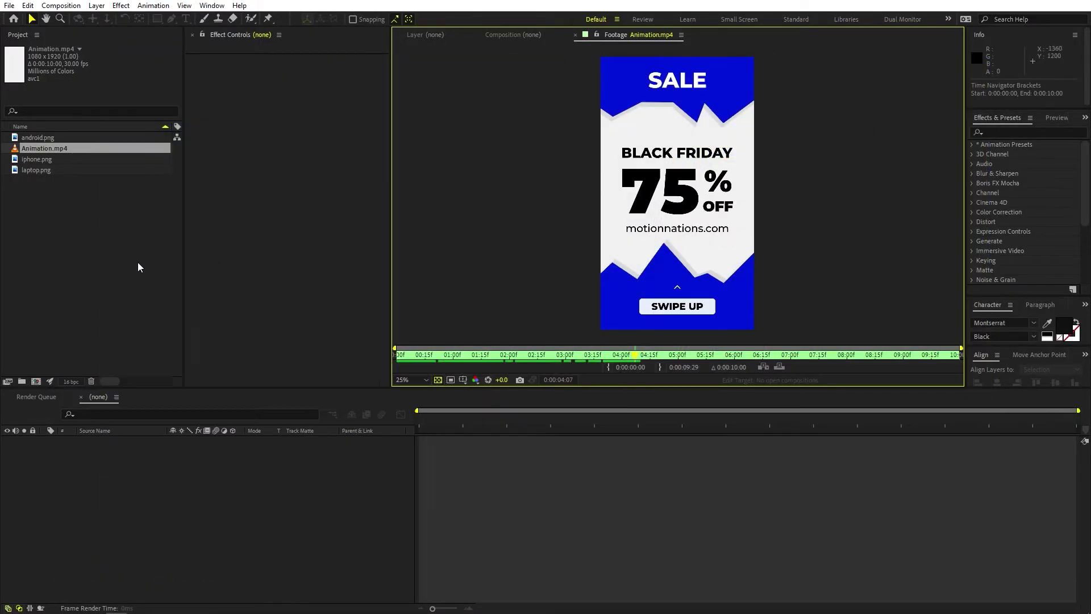
click(138, 264)
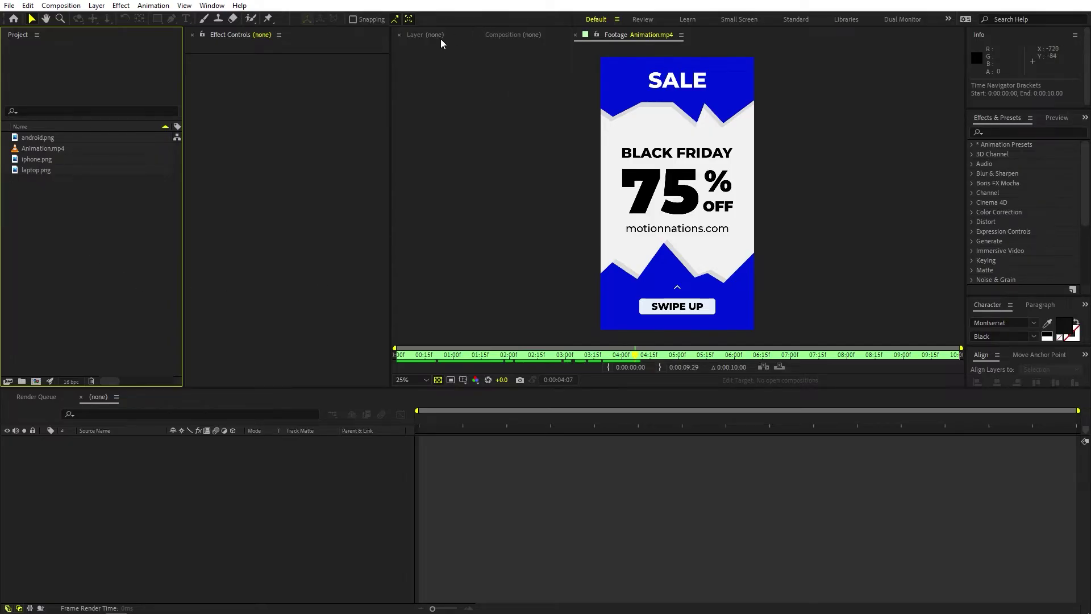
- Create a 1920×1080, 30 fps, 30-second composition named Main
click(415, 38)
click(110, 517)
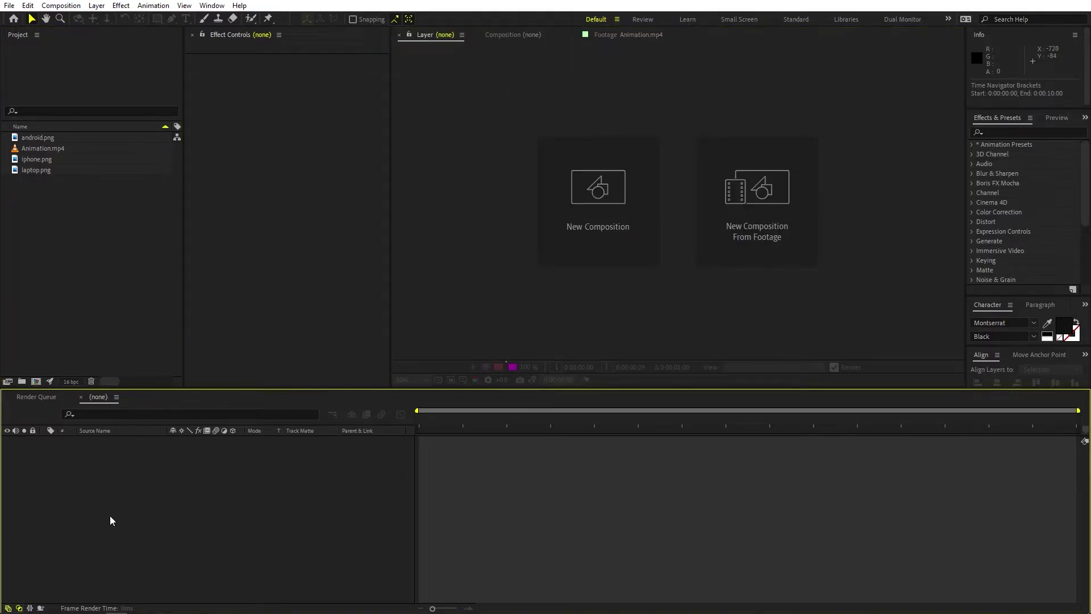
click(71, 6)
click(138, 19)
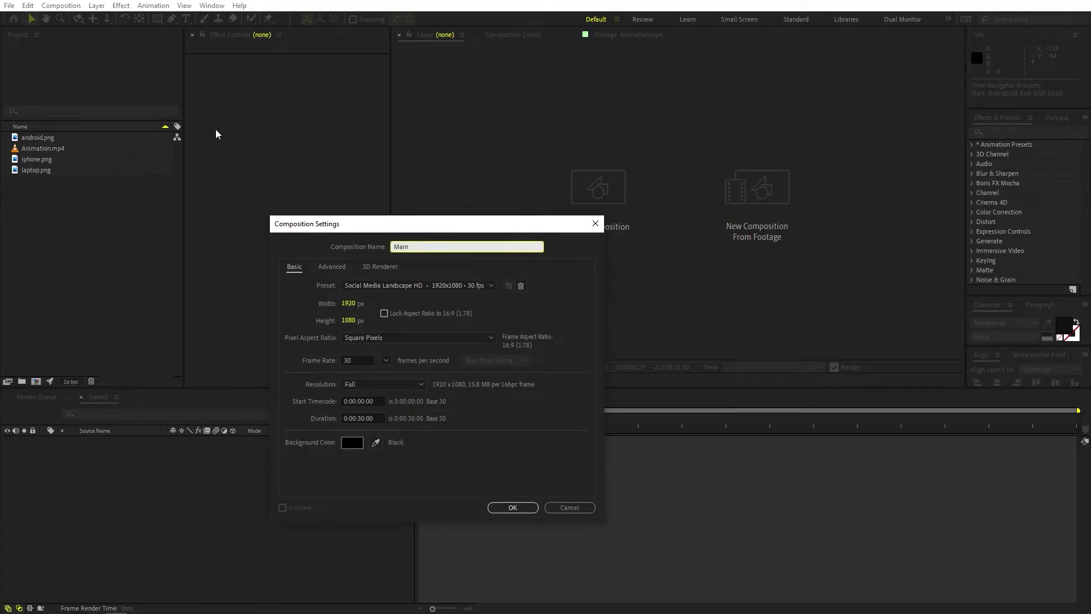
click(511, 508)
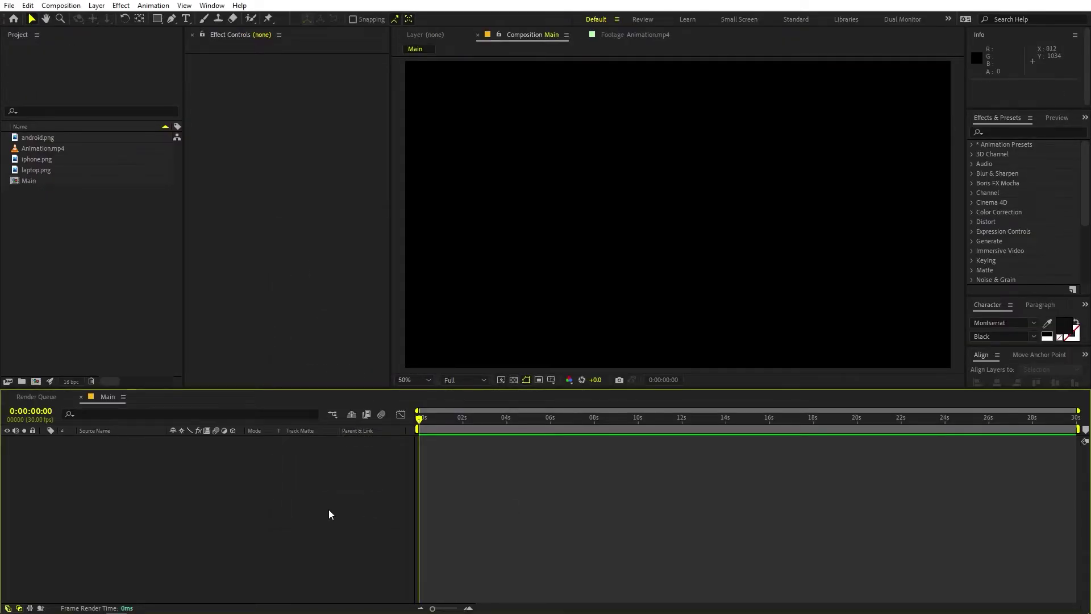
- Add iphone.png to the Main timeline and scale it to 21.1%
click(46, 159)
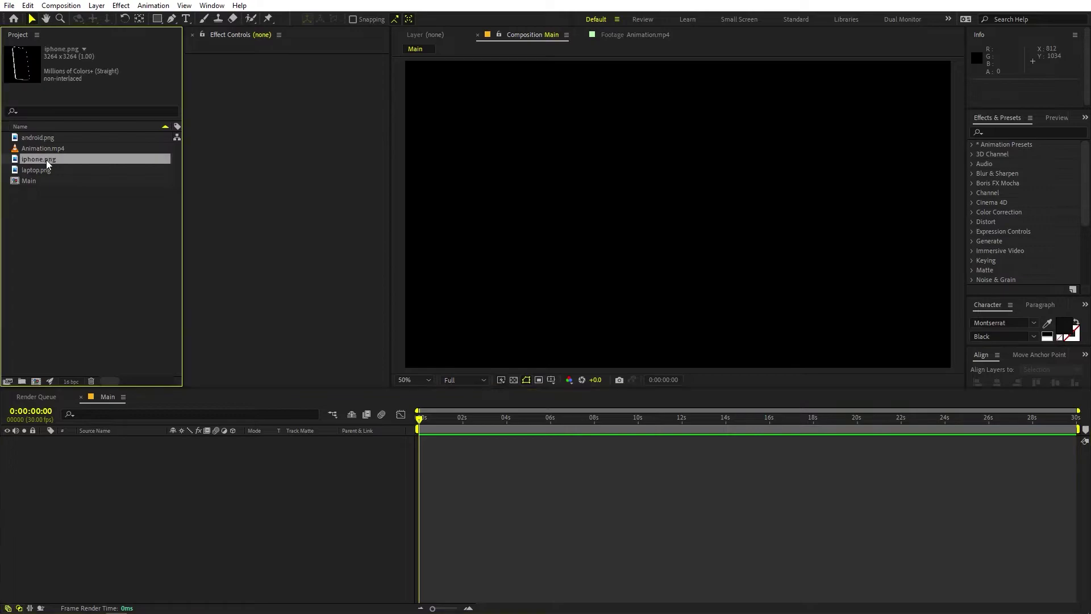
drag(40, 155, 145, 490)
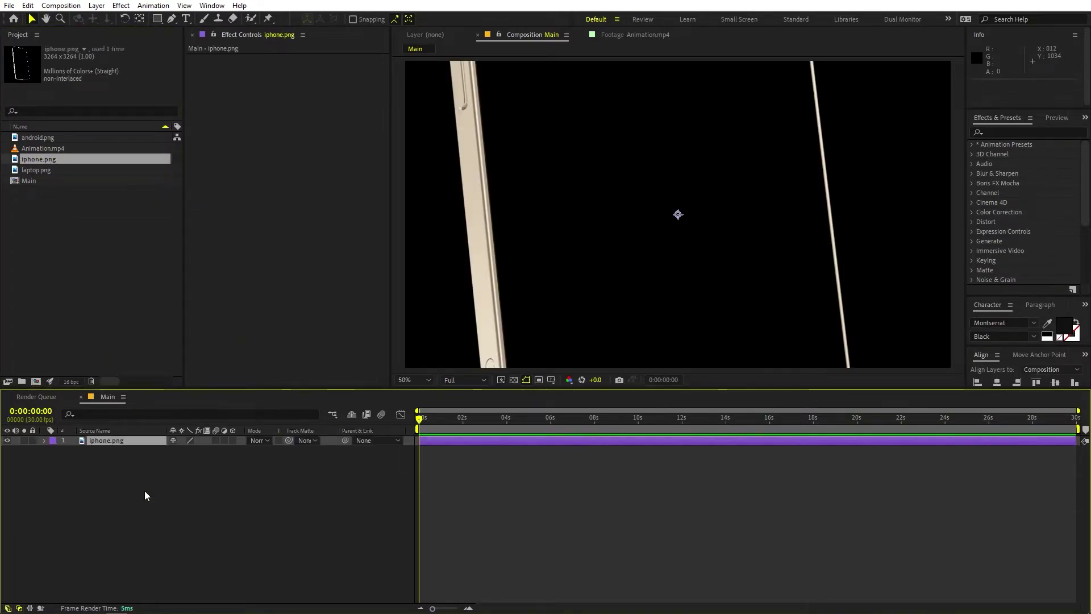
scroll(526, 214, down, 2)
scroll(568, 219, up, 1)
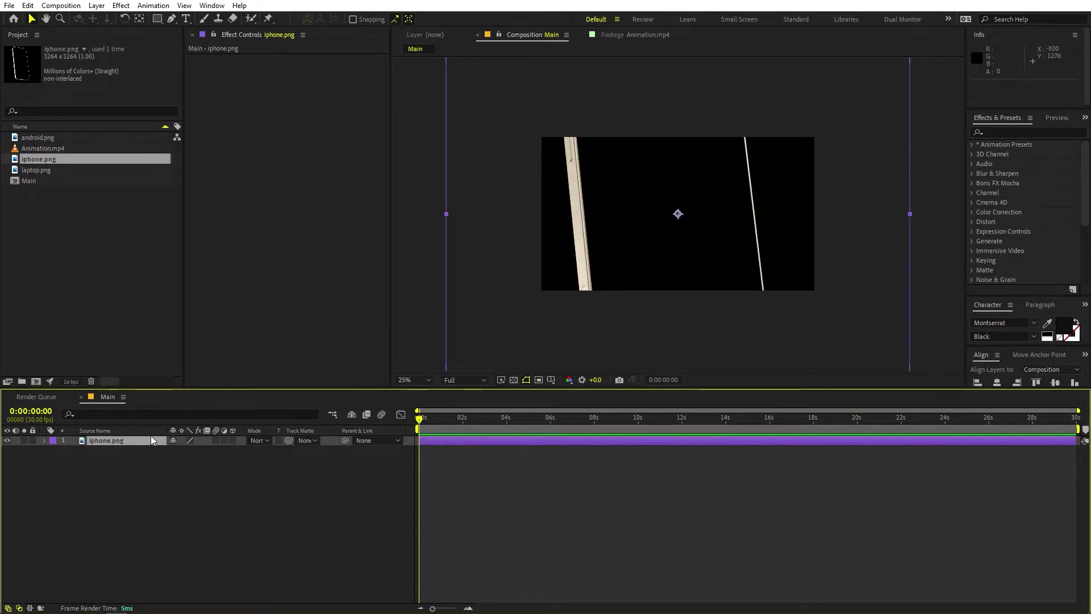
drag(206, 455, 160, 452)
scroll(591, 244, up, 1)
click(210, 527)
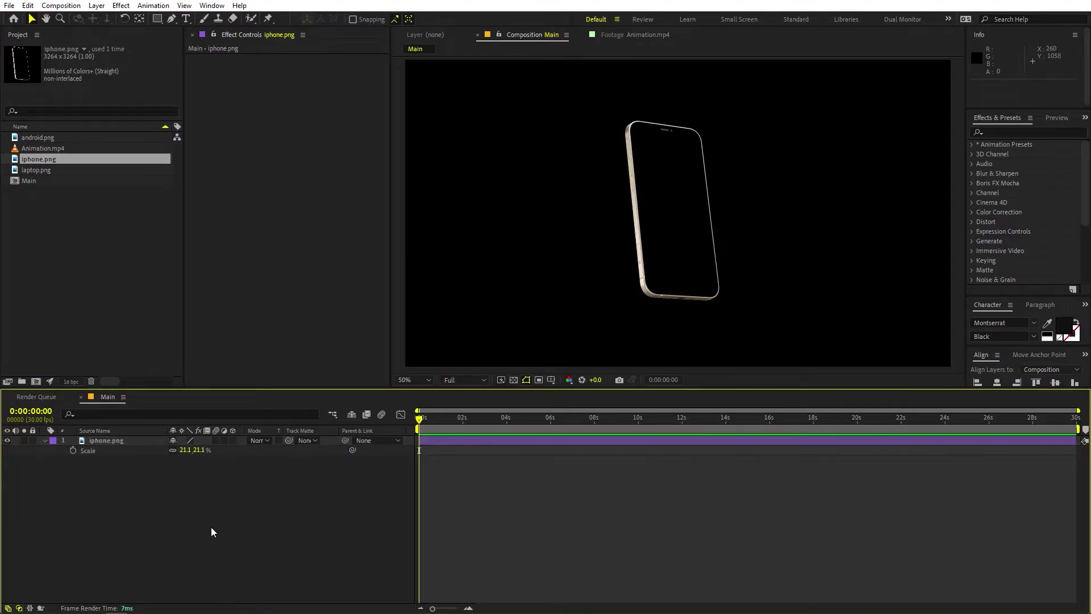
- Create a new solid layer coloured light grey EFEFEF
right_click(236, 522)
mouse_move(308, 385)
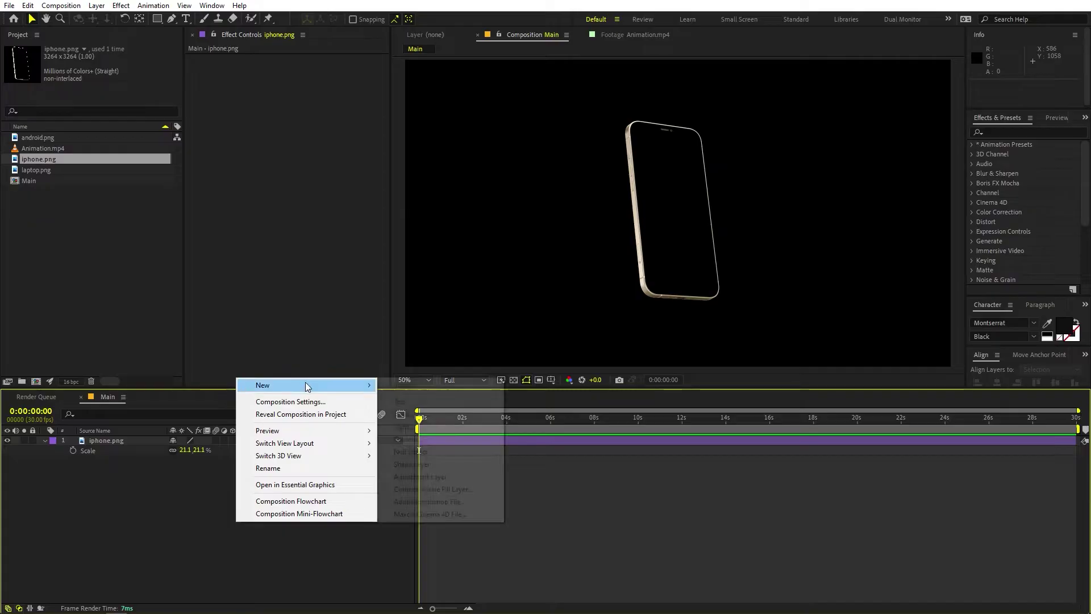
click(429, 414)
click(130, 199)
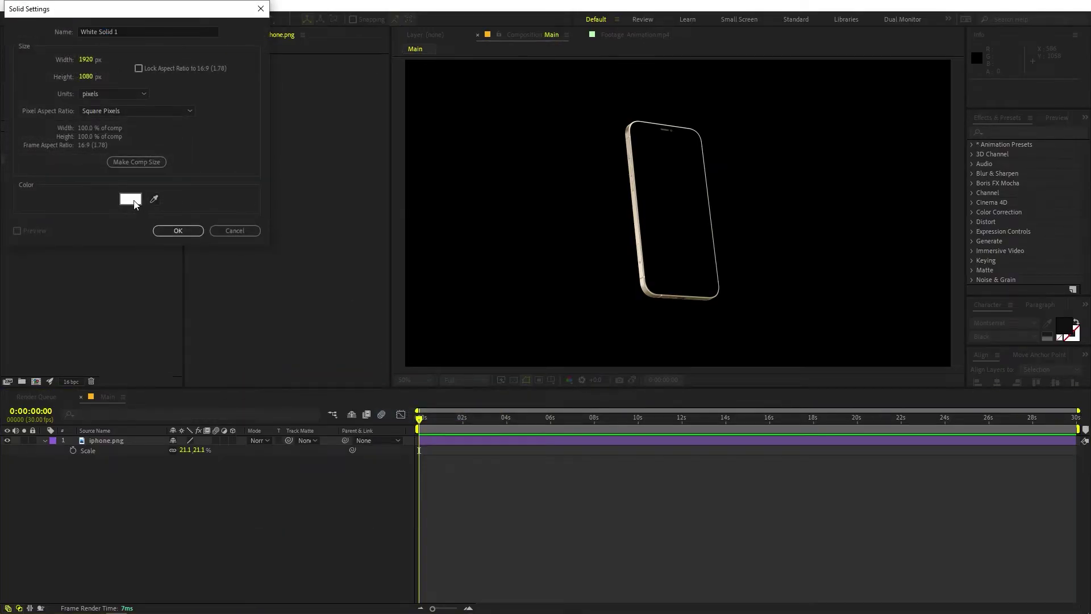
drag(42, 291, 30, 296)
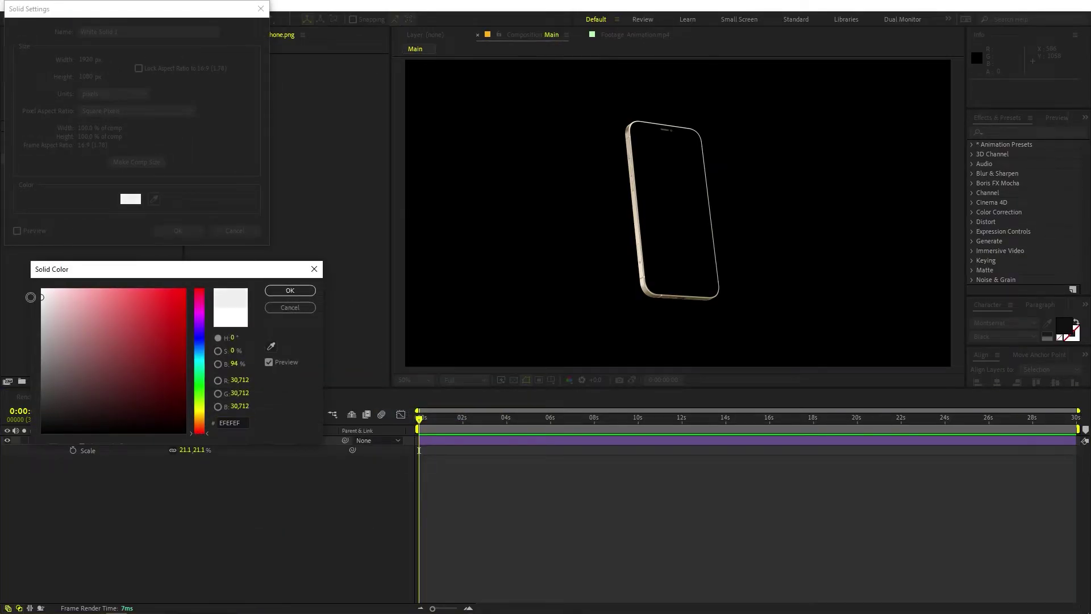
click(290, 289)
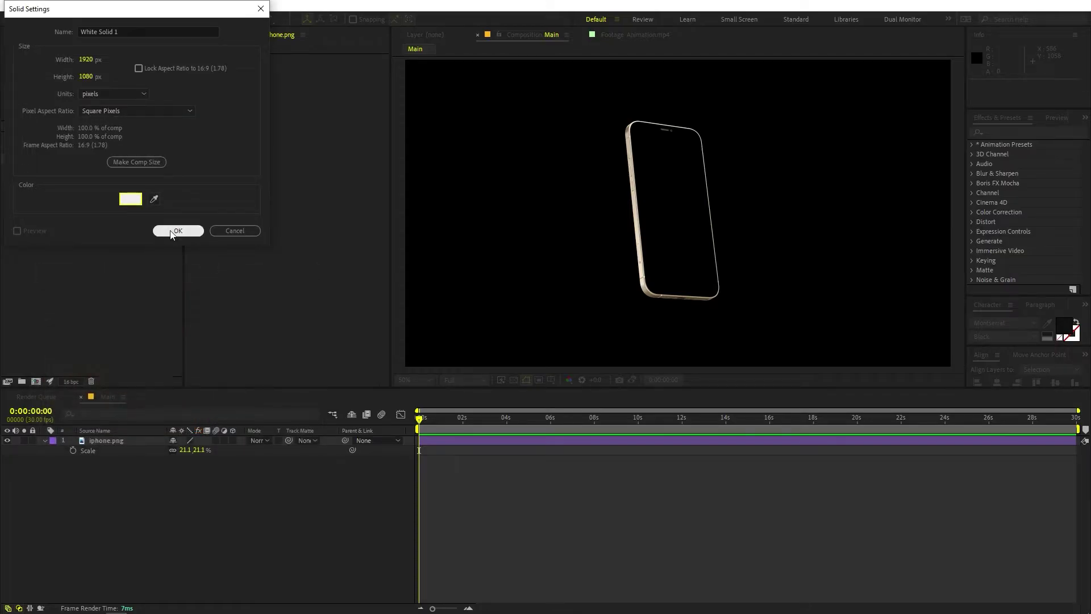
click(177, 231)
- Move the grey solid beneath the iPhone layer so the phone sits on the background
drag(127, 441, 126, 472)
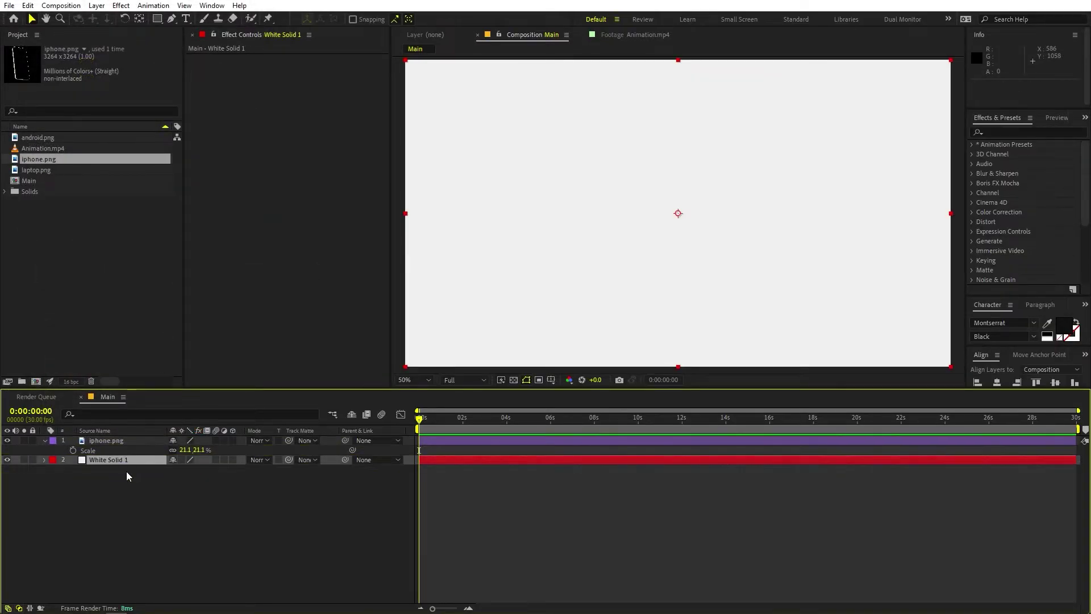
click(46, 443)
click(159, 486)
click(111, 441)
click(111, 450)
click(149, 484)
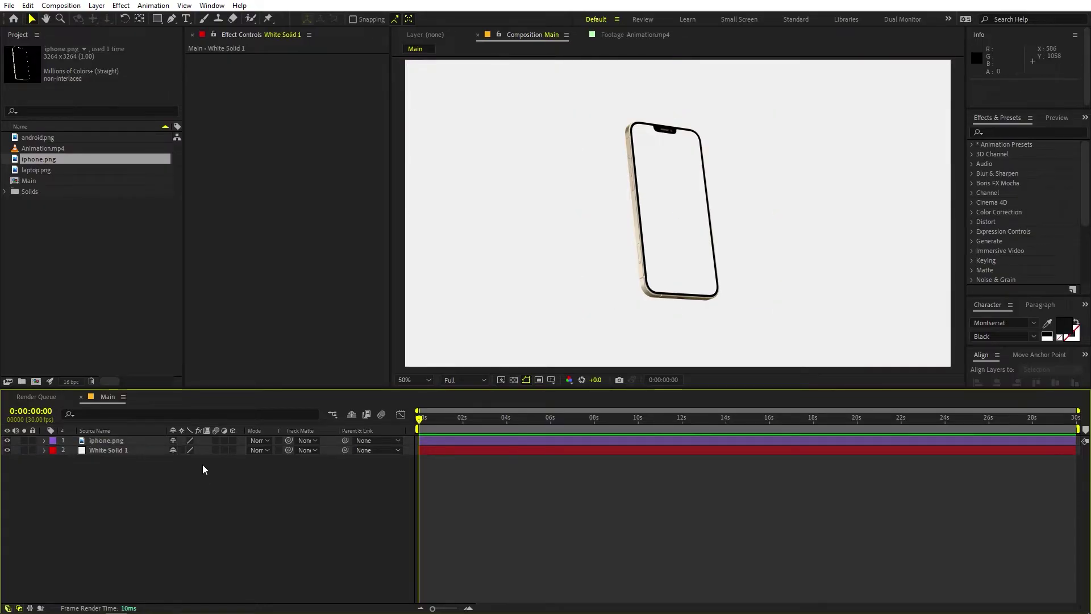
click(41, 147)
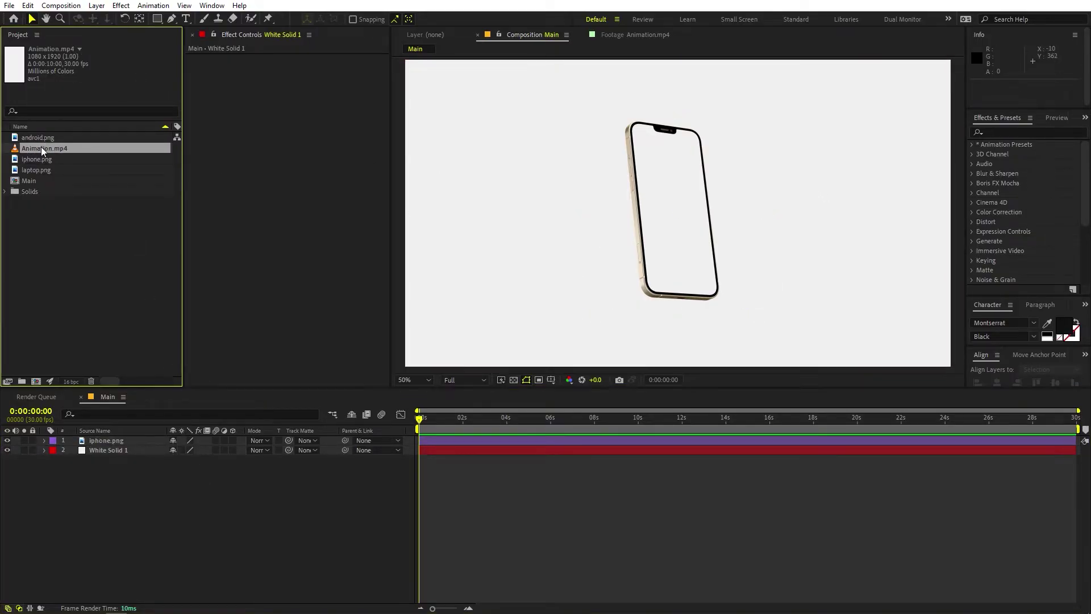
click(80, 224)
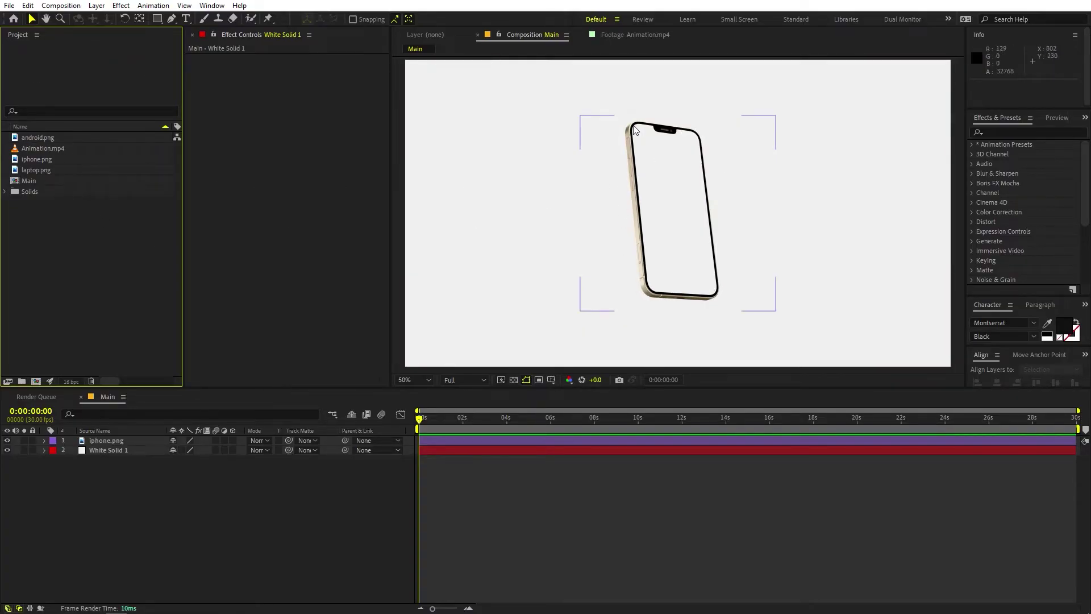
- Google 'iphone 12 screen resolution' in Chrome to find 2532 × 1170 pixels
mouse_move(74, 609)
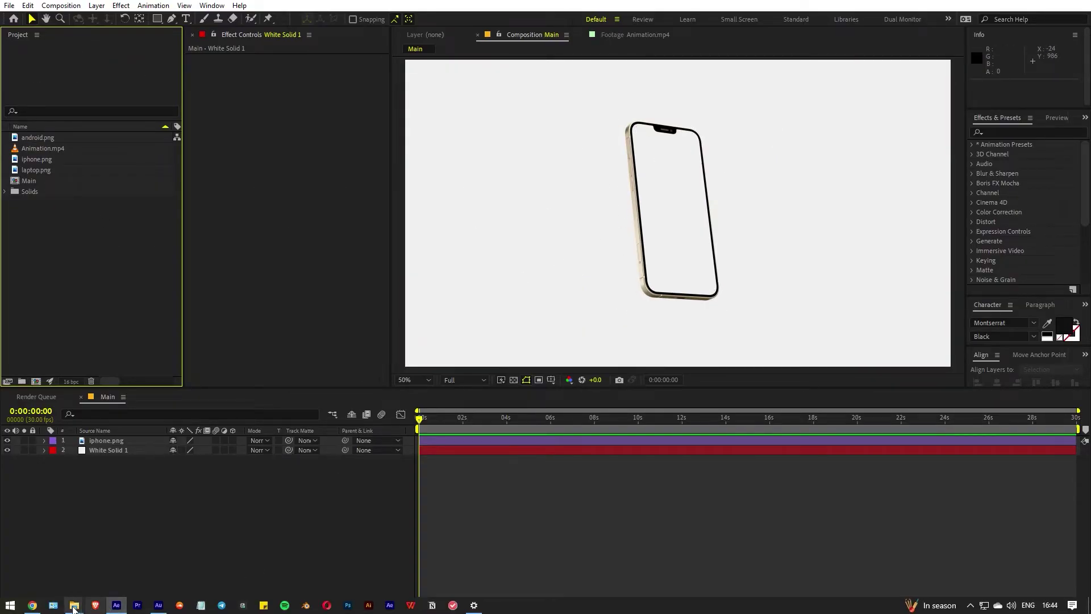
click(32, 605)
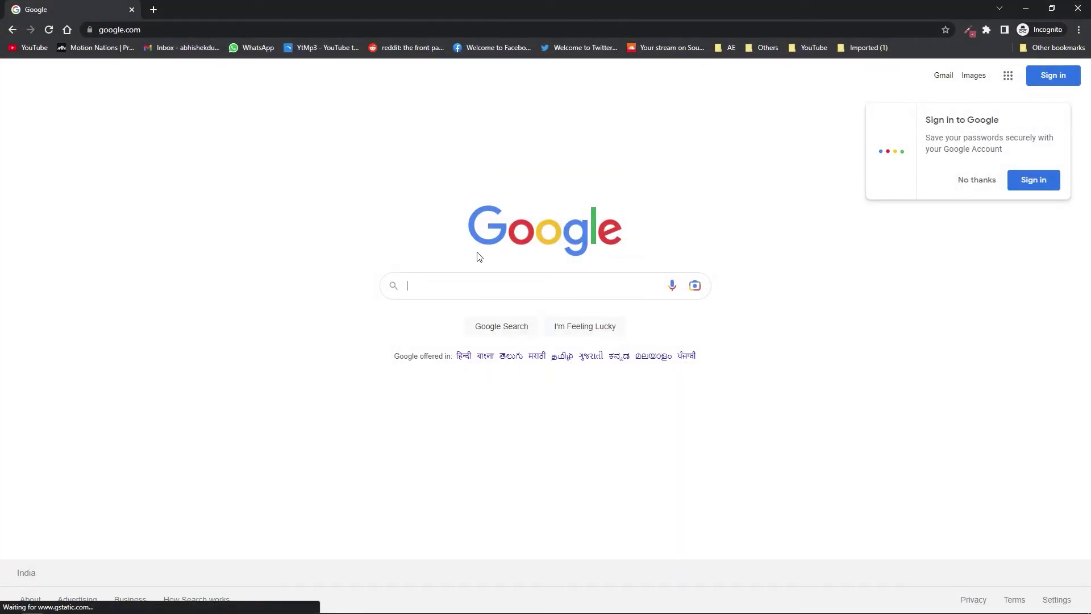
text(iphone )
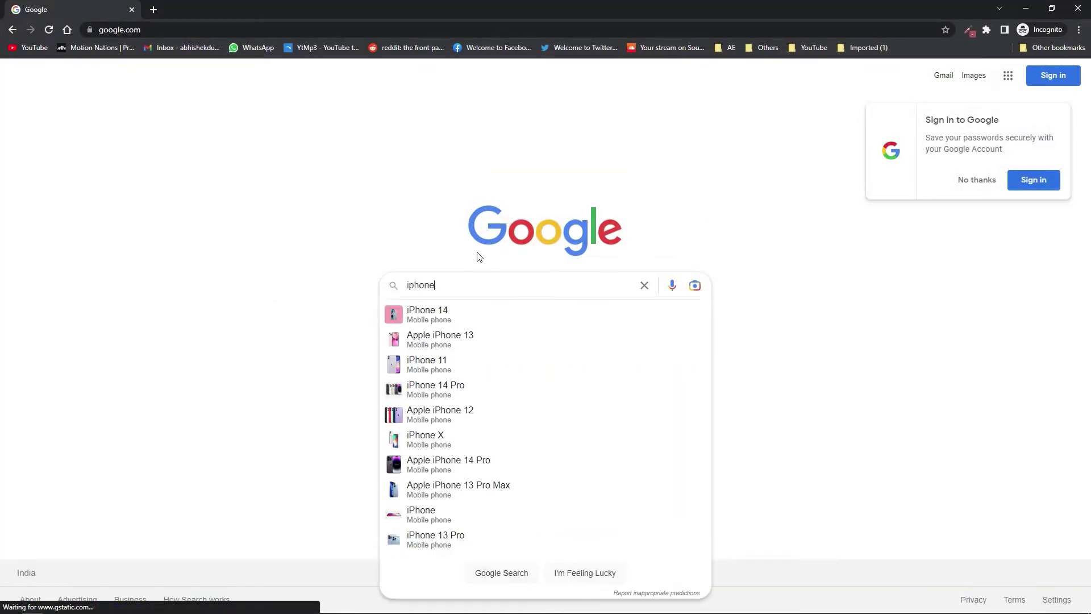
text(12)
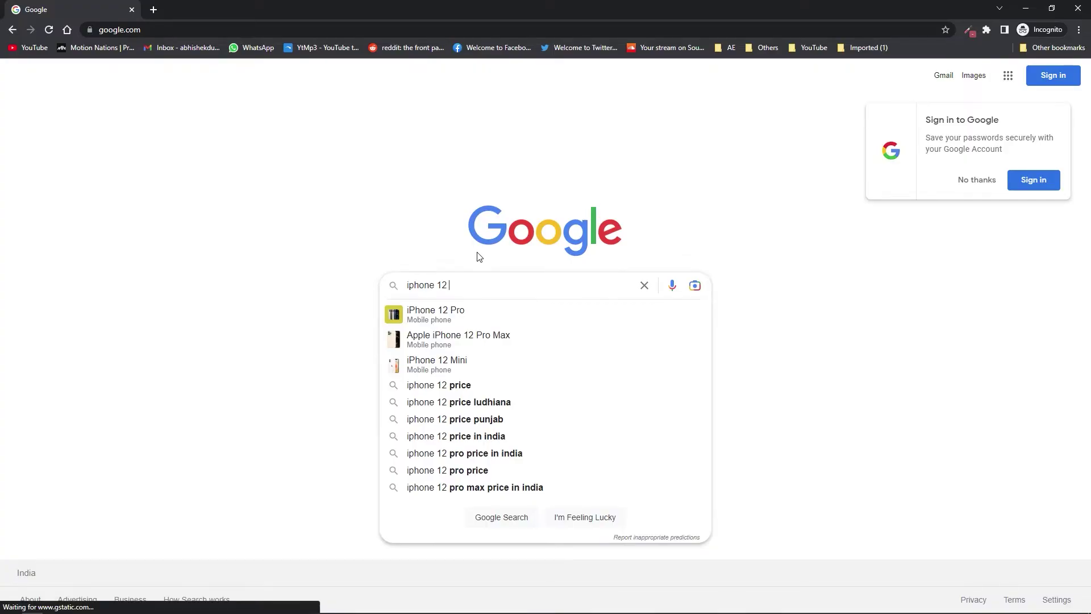
text( screen re)
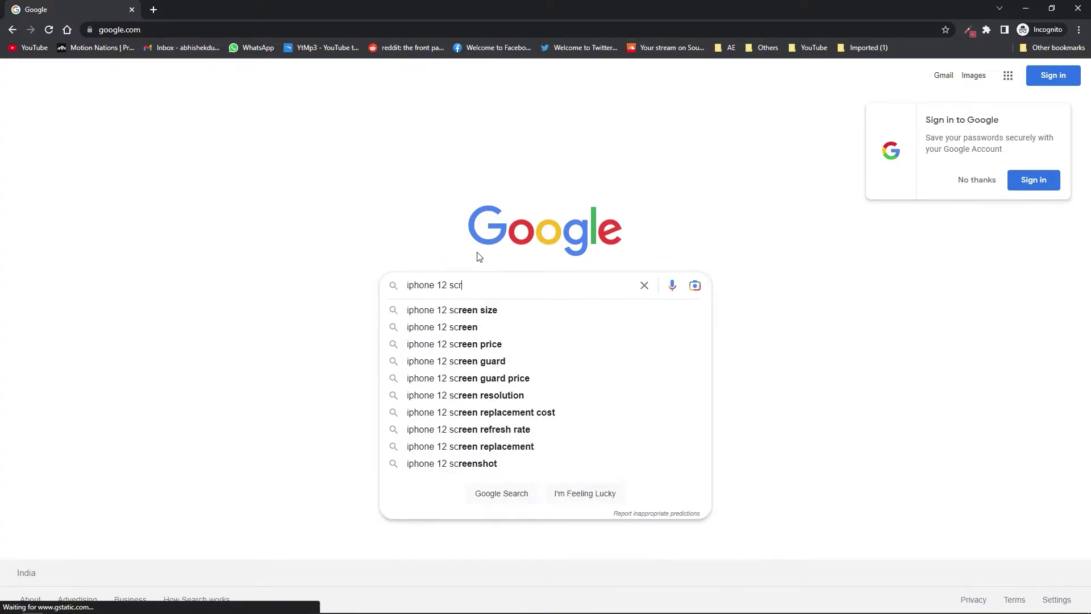
key(Down)
key(Return)
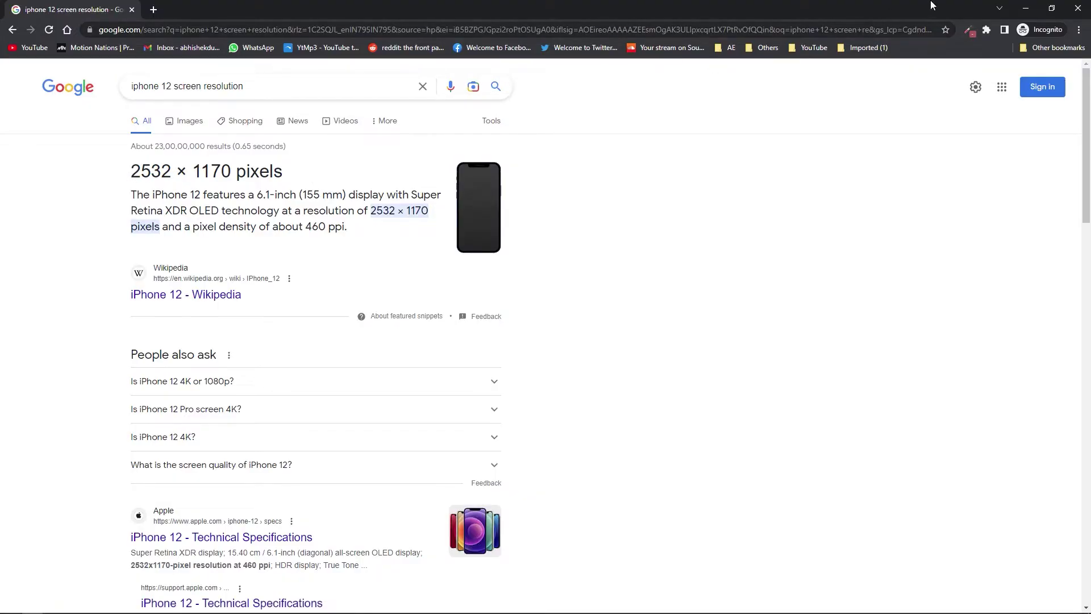
- Copy 2532 from the search results and paste it as a new composition's width
double_click(145, 173)
right_click(147, 170)
click(171, 178)
click(1026, 8)
click(61, 6)
click(88, 19)
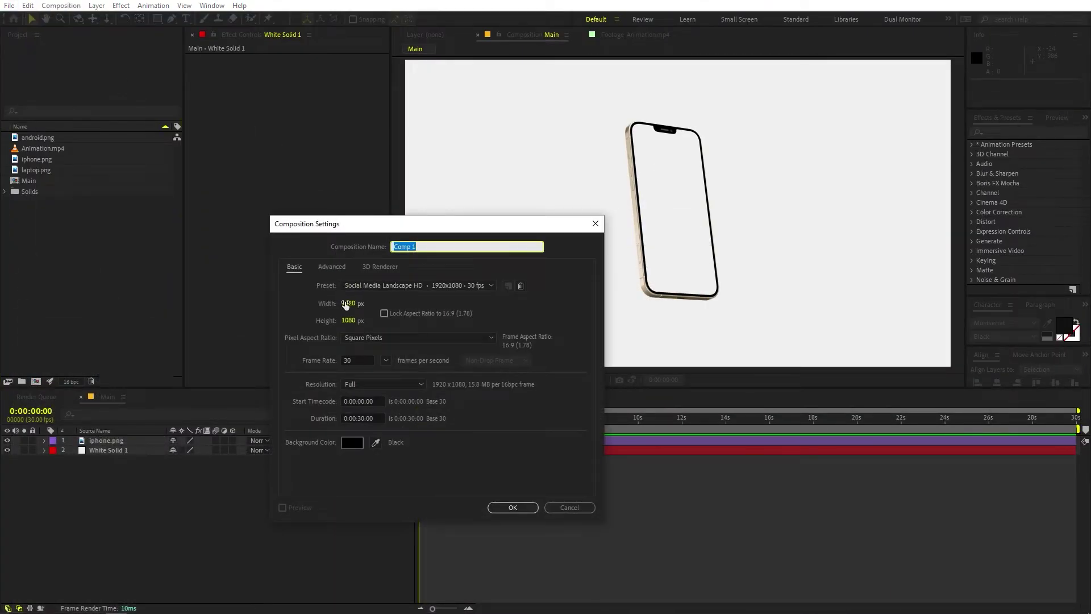
click(346, 304)
key(ctrl+v)
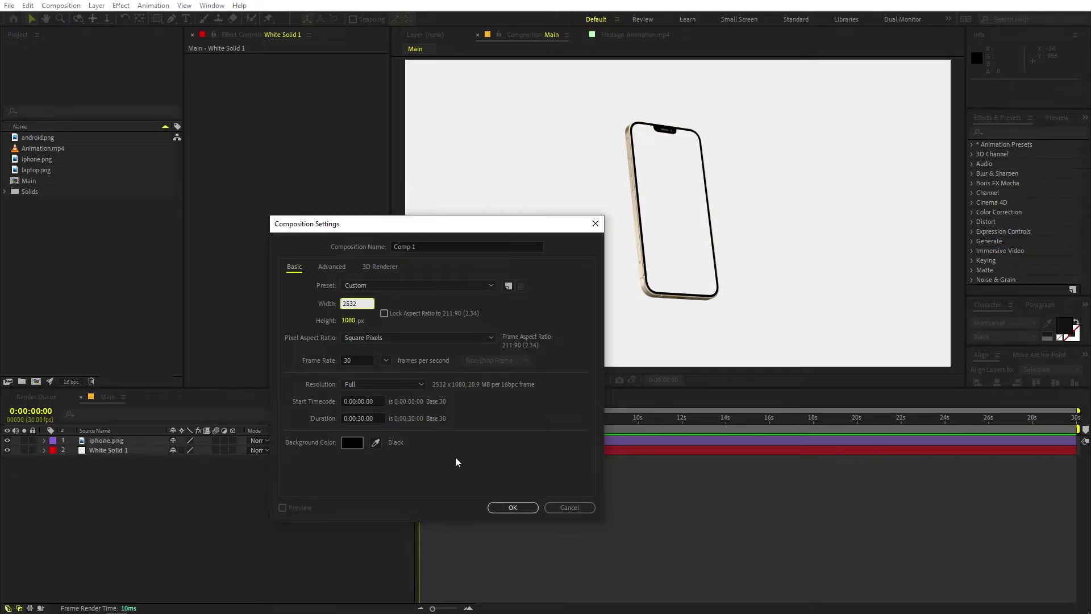
- Set the new composition's height to 1170 and create it as Comp 1
click(32, 605)
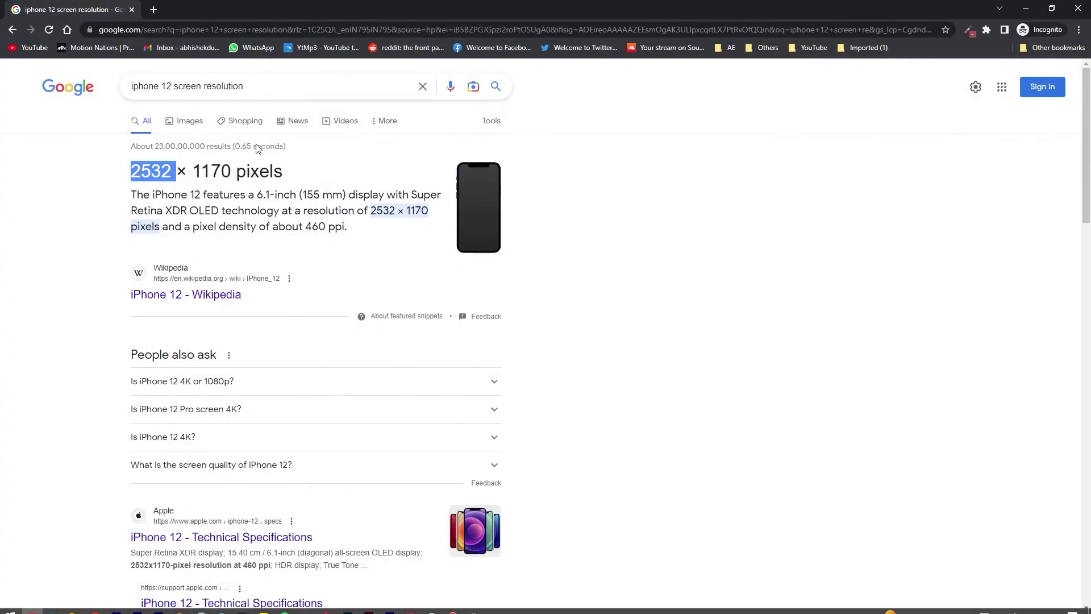
click(999, 8)
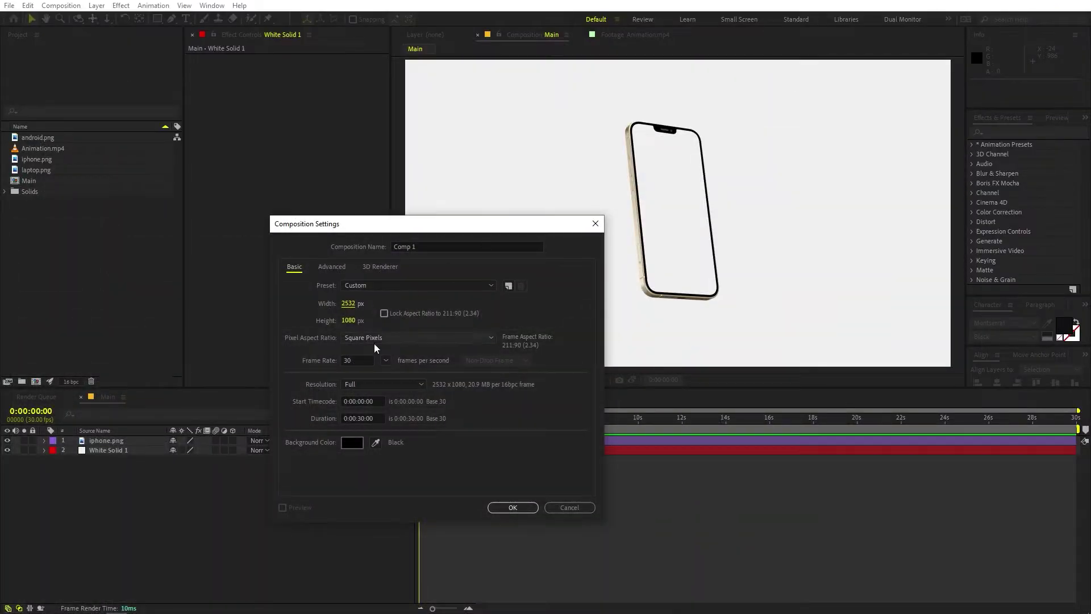
click(349, 321)
text(1170)
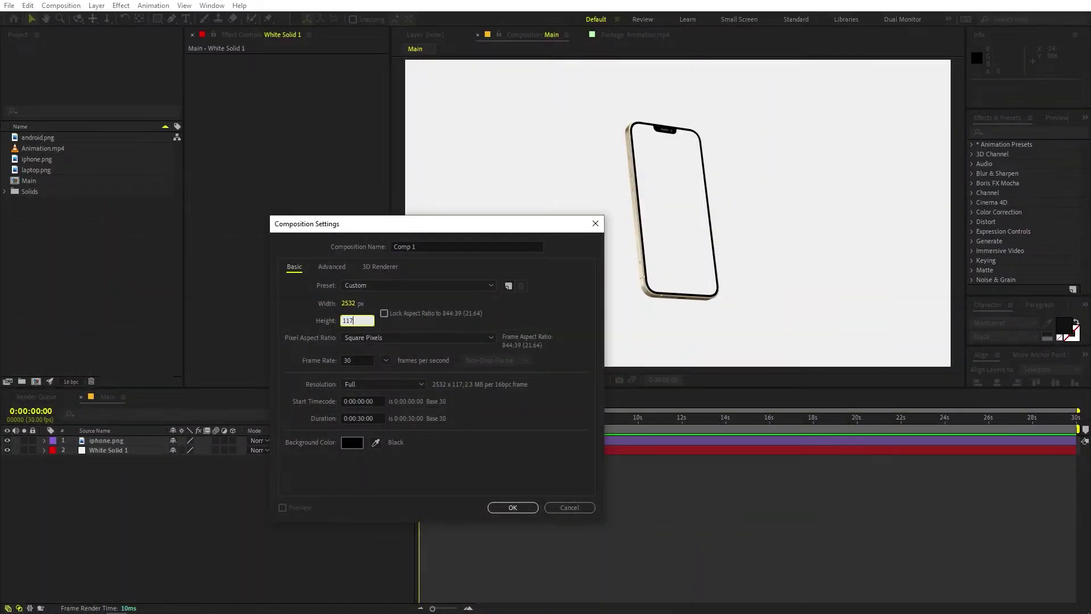
click(512, 506)
key(period)
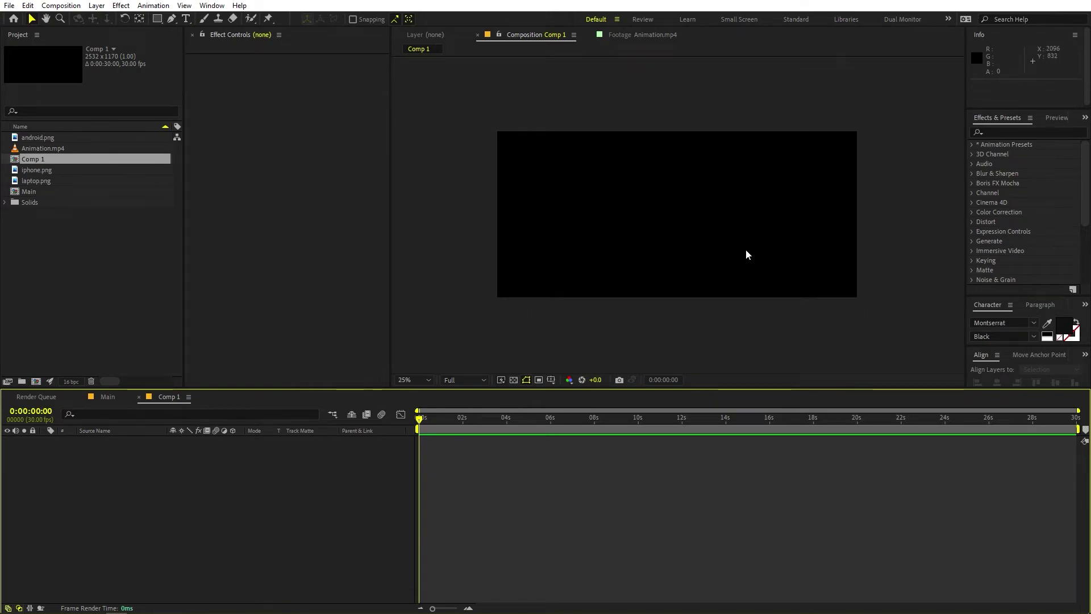
- Change Comp 1's settings to portrait: 1170 px wide by 2532 px tall
click(62, 5)
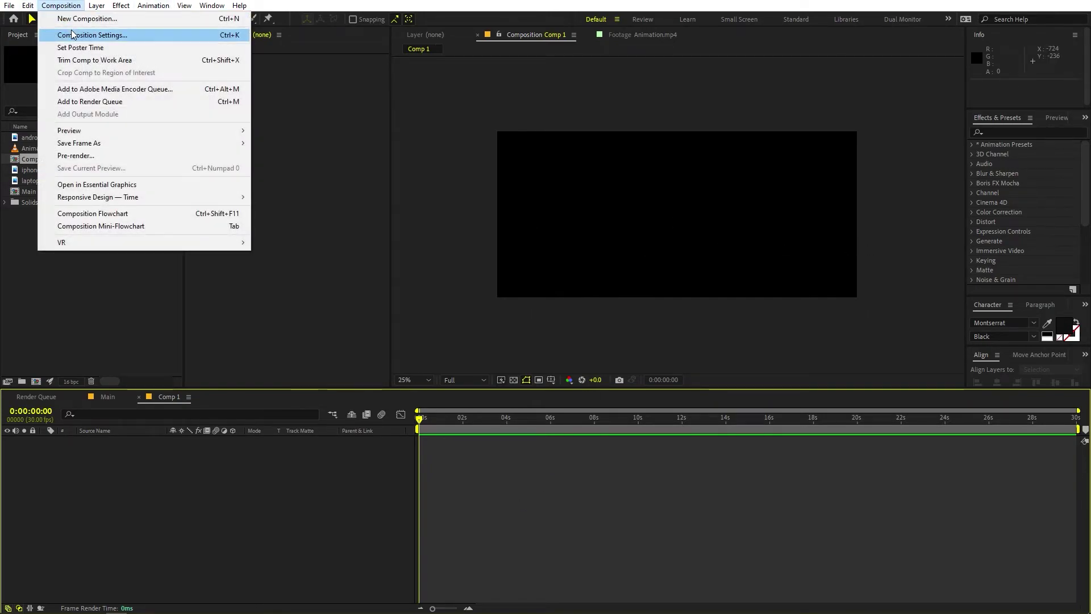
click(90, 35)
click(356, 304)
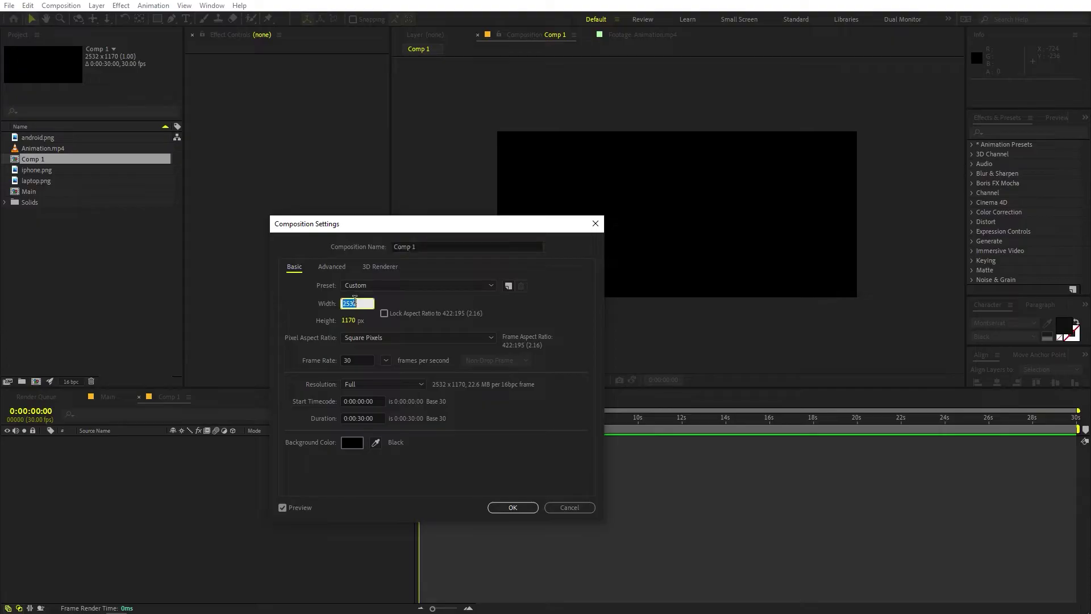
click(347, 321)
text(2532)
key(Tab)
text(1170)
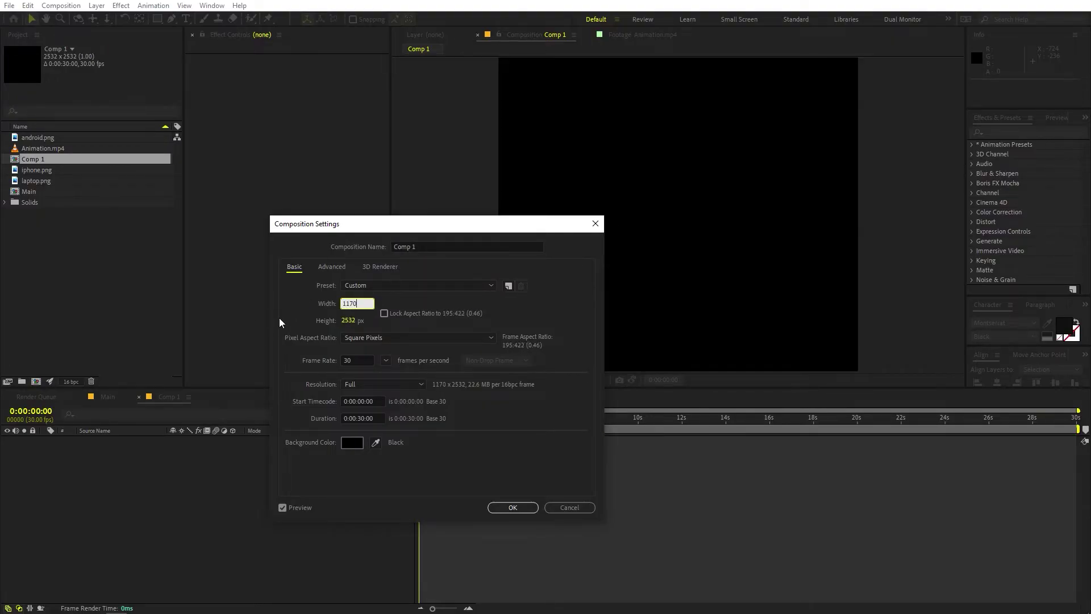
click(293, 301)
click(523, 507)
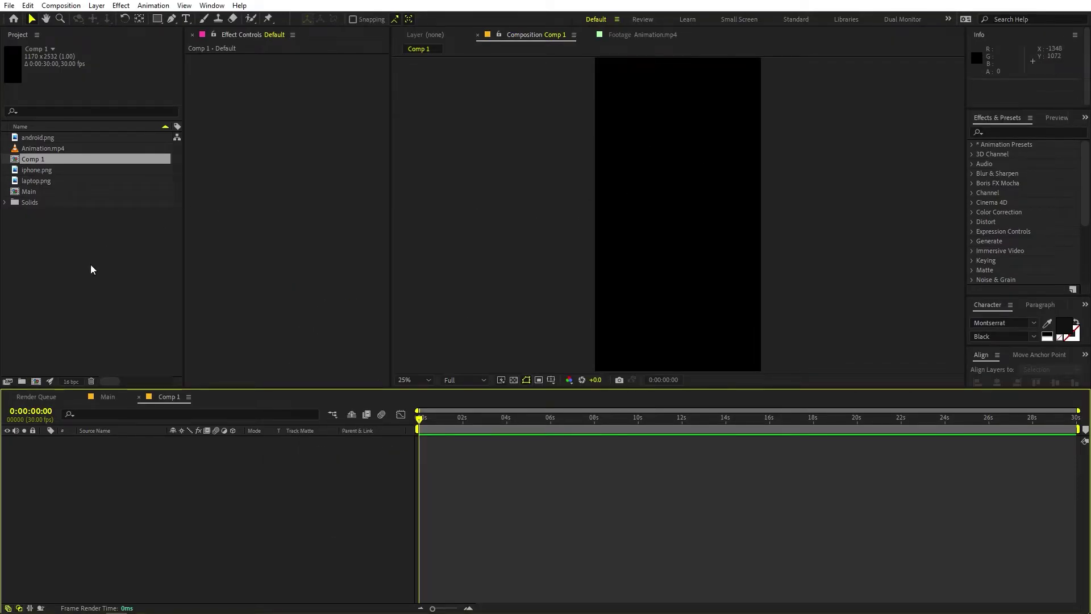
- Add Animation.mp4 to Comp 1 and scale it to 131.9% to fill the portrait frame
drag(47, 147, 124, 468)
key(s)
drag(184, 452, 287, 458)
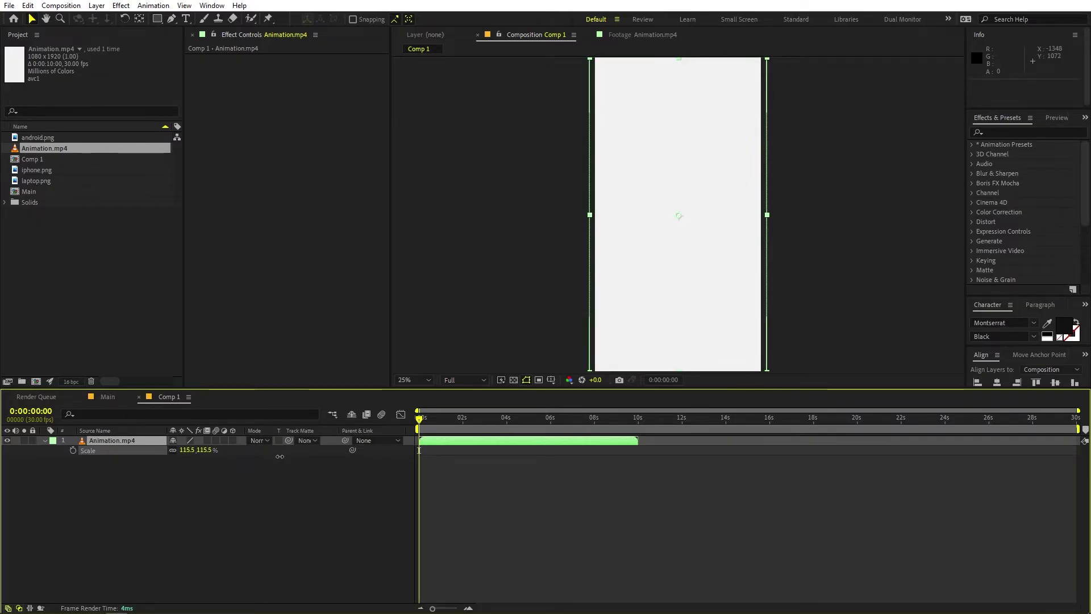
scroll(699, 208, down, 1)
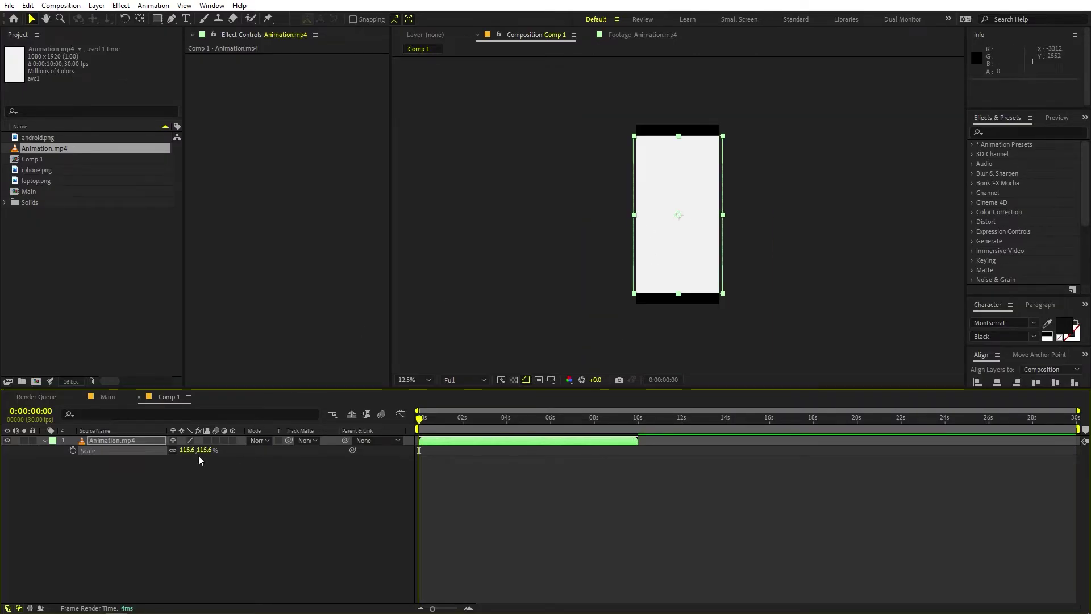
drag(185, 450, 291, 463)
- Preview the animation further along, then return to the Main composition
drag(449, 418, 530, 439)
click(512, 523)
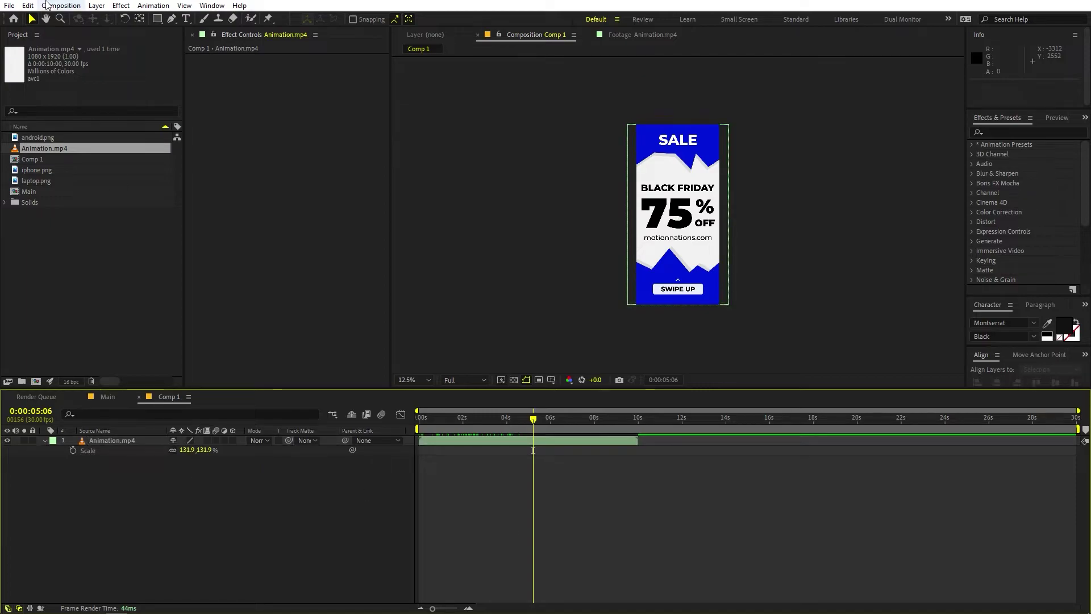
click(107, 397)
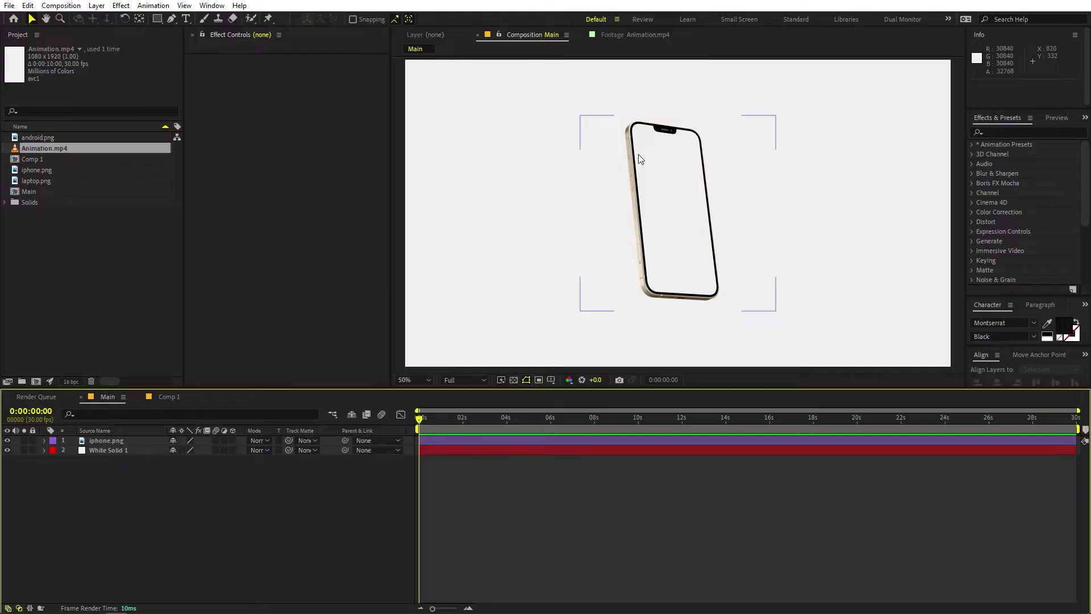
- Drag Comp 1 into Main as the top layer above iphone.png
click(88, 224)
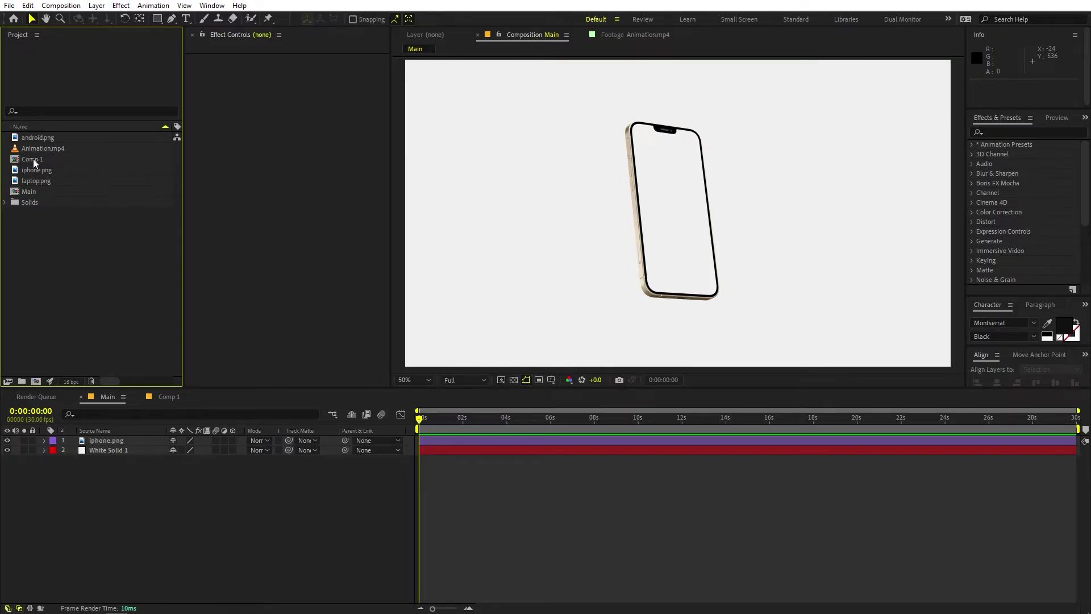
drag(33, 159, 88, 439)
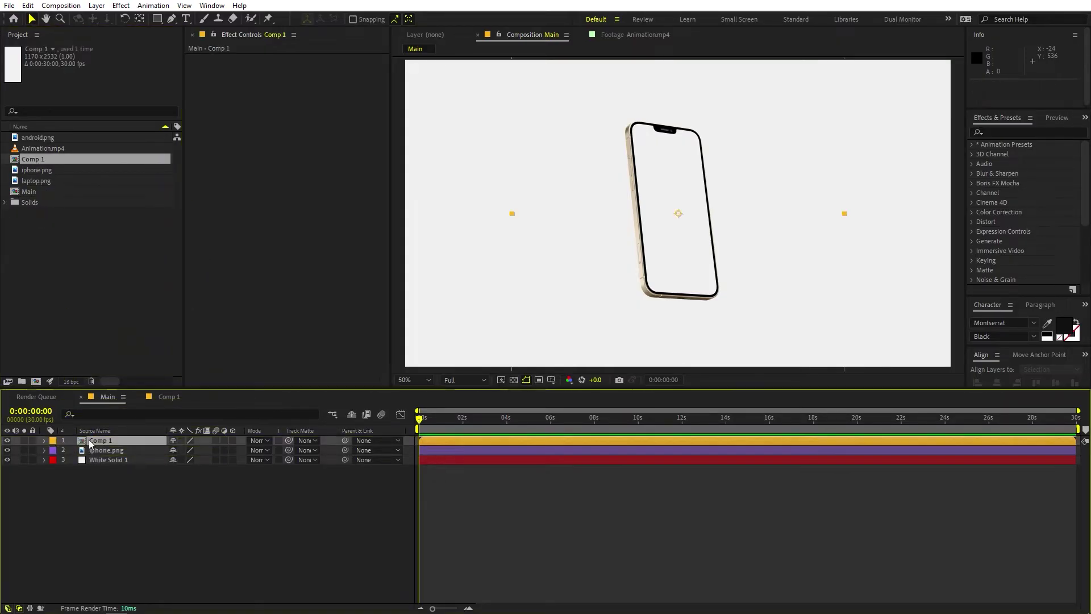
- Scale Comp 1 down to 16% and move the playhead to 0:00:05:24
key(s)
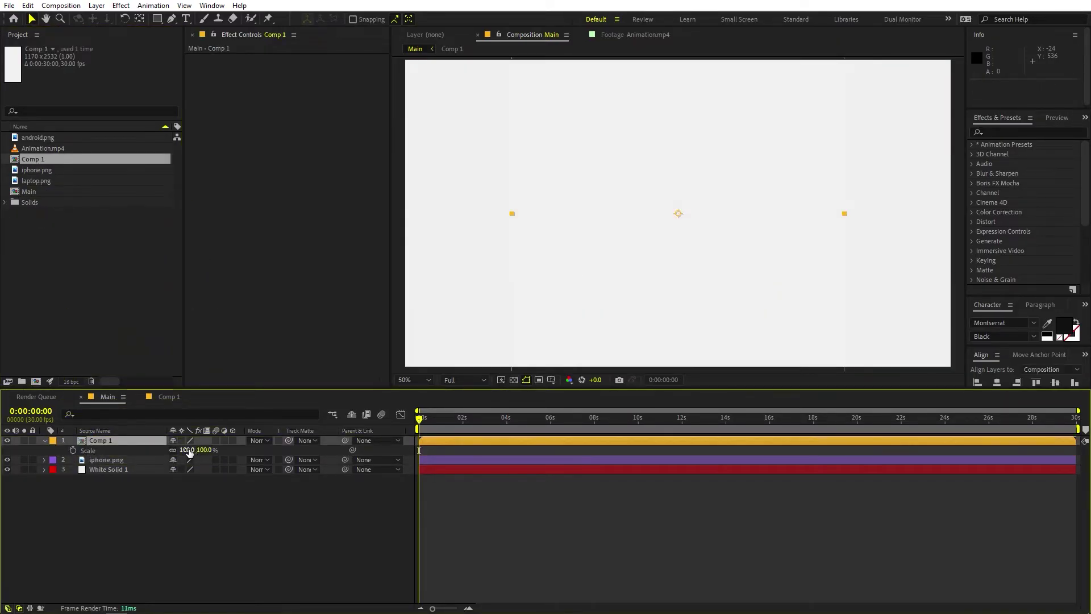
drag(190, 451, 143, 452)
drag(431, 428, 547, 434)
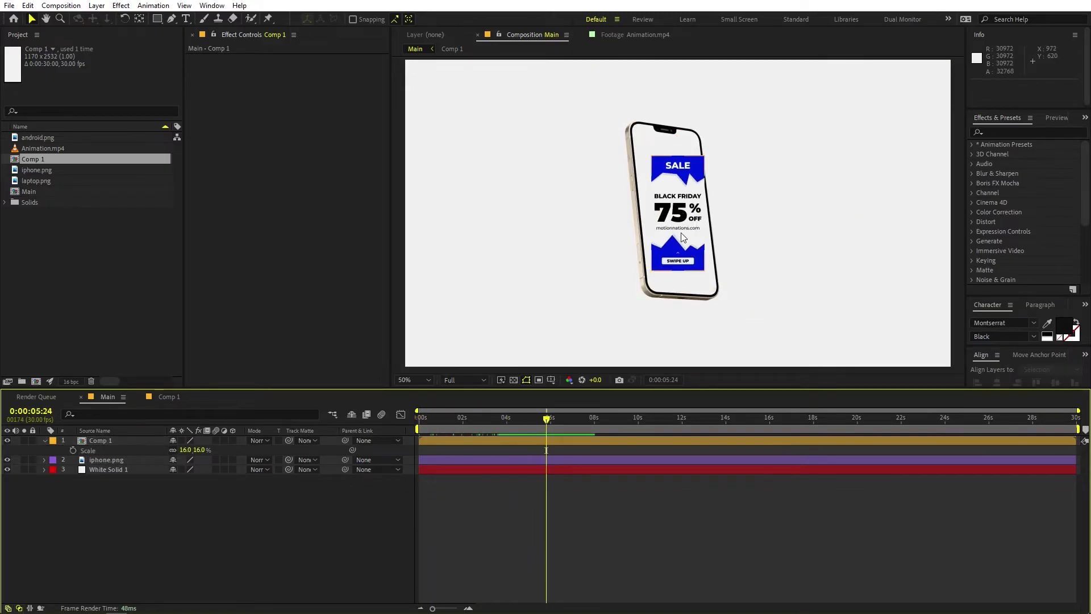
- Search the effects for 'cor' and apply Corner Pin to Comp 1
click(1019, 131)
text(co)
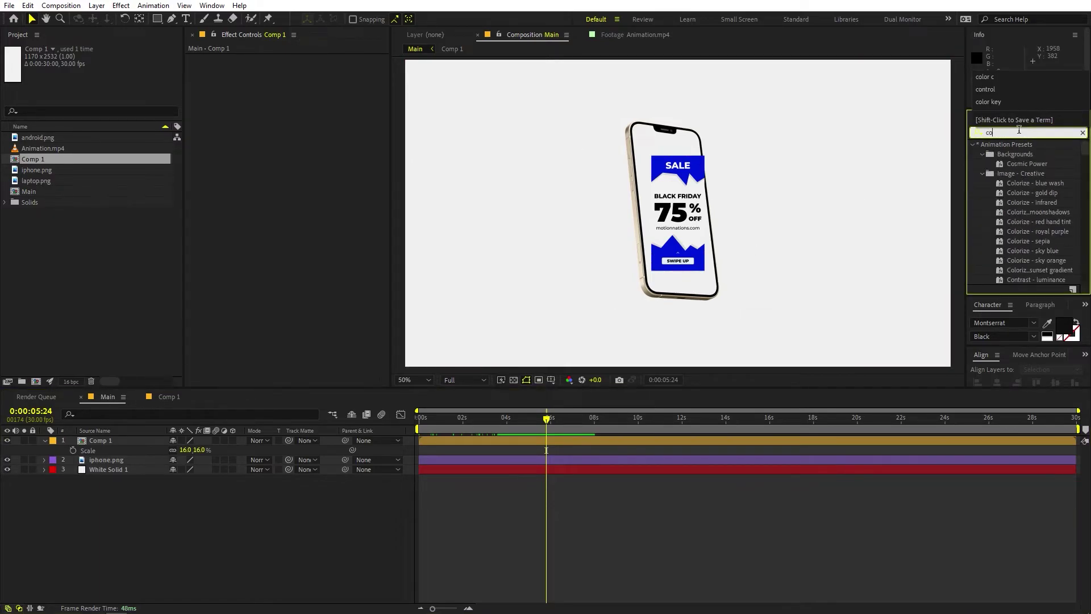
text(r)
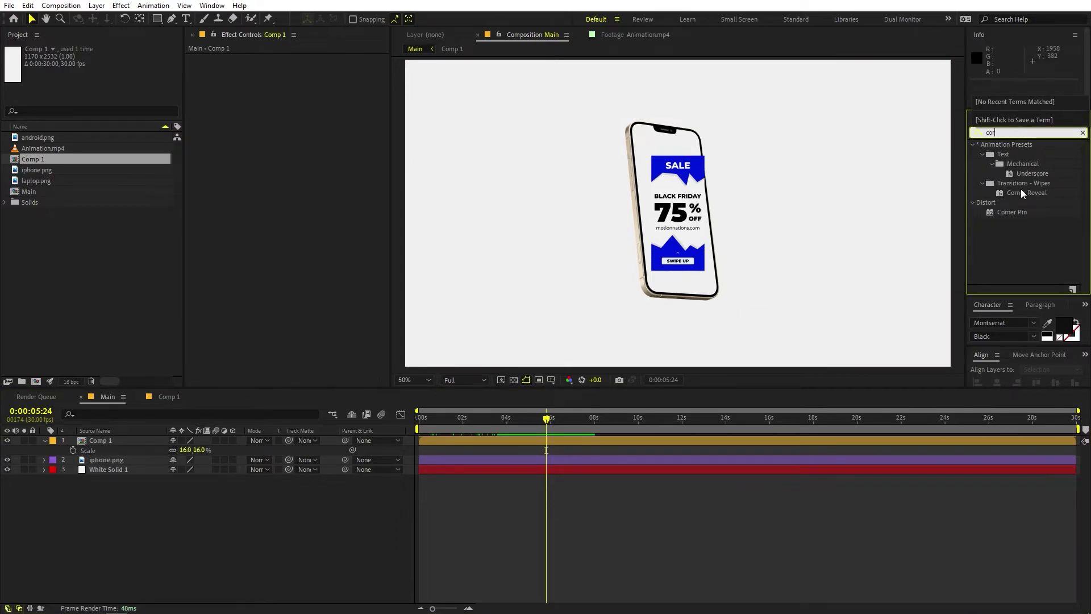
drag(1014, 213, 106, 443)
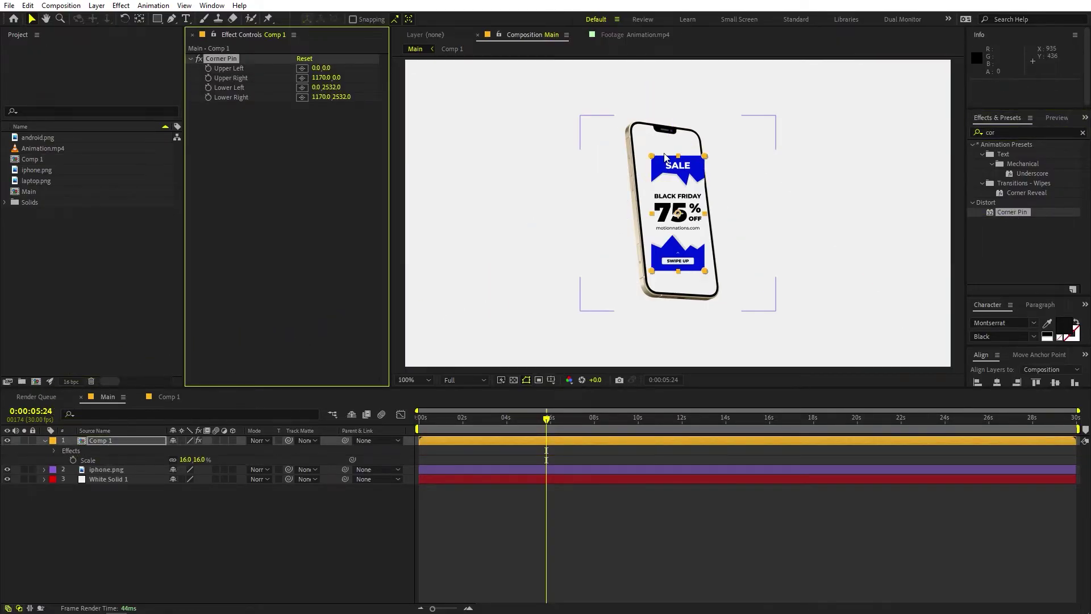
- Pin Corner Pin's upper left and upper right handles to the phone screen's top corners
scroll(678, 210, up, 4)
drag(634, 130, 700, 426)
drag(631, 271, 550, 144)
drag(852, 278, 834, 179)
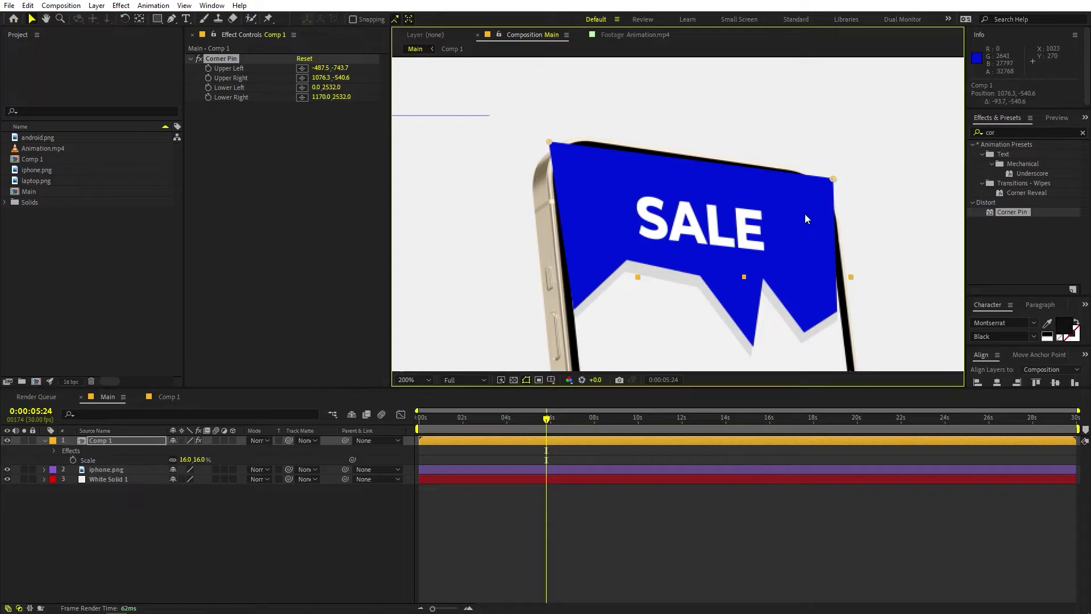
- Pin the lower left and lower right handles to the screen's bottom corners, undoing a phone nudge
scroll(805, 213, down, 10)
key(v)
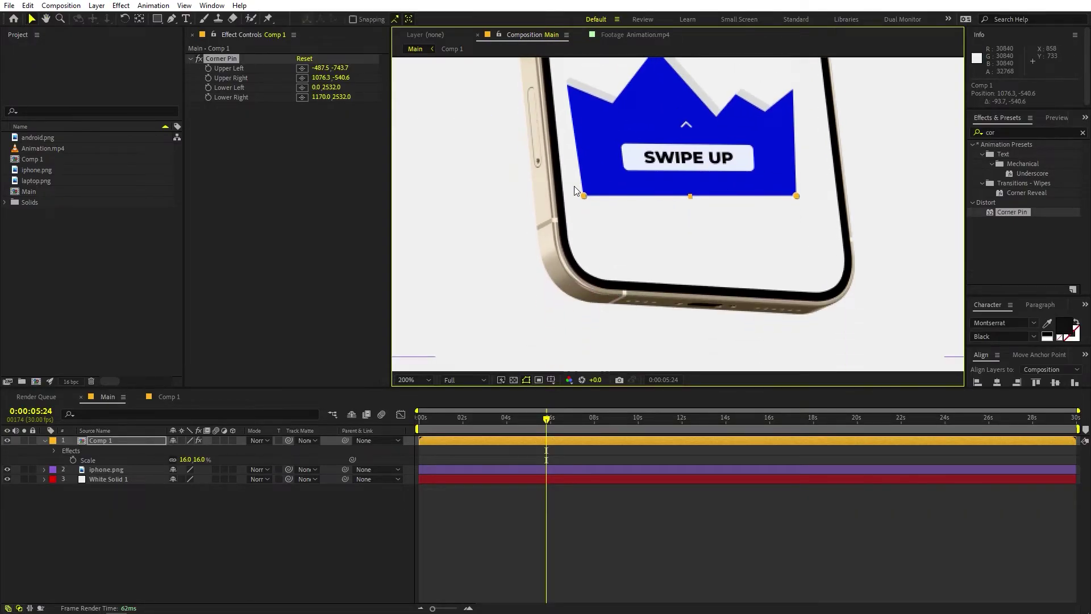
drag(584, 196, 572, 293)
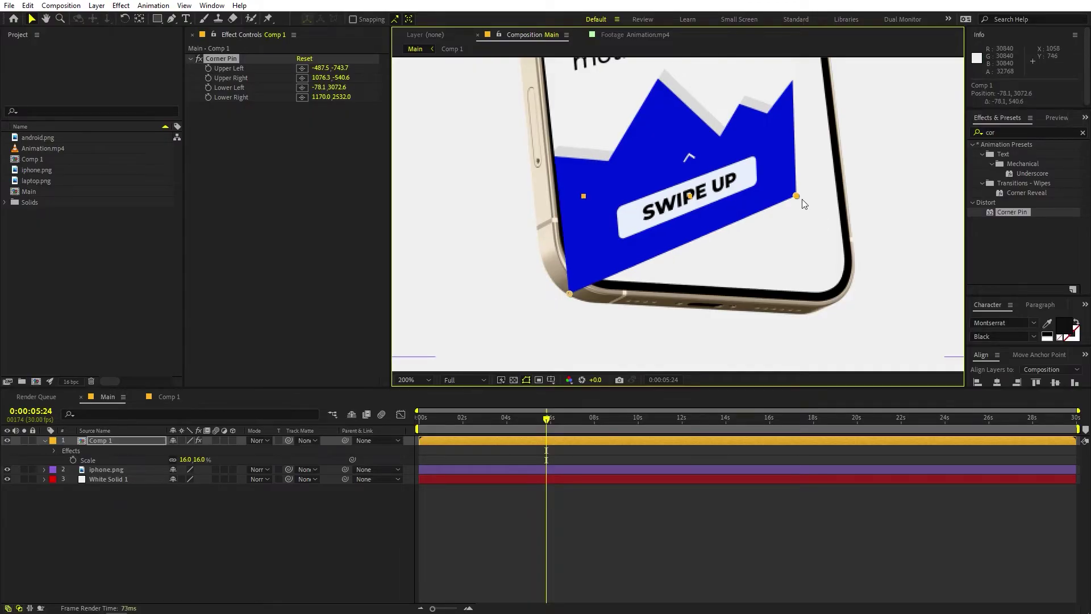
drag(797, 197, 849, 302)
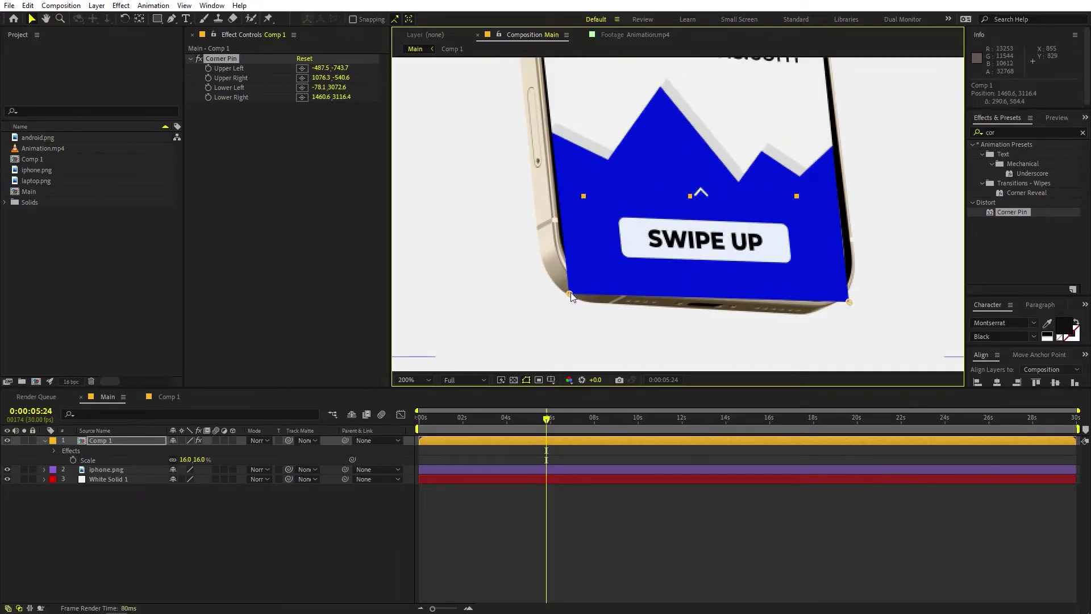
drag(571, 296, 569, 286)
drag(840, 305, 845, 305)
key(ctrl+z)
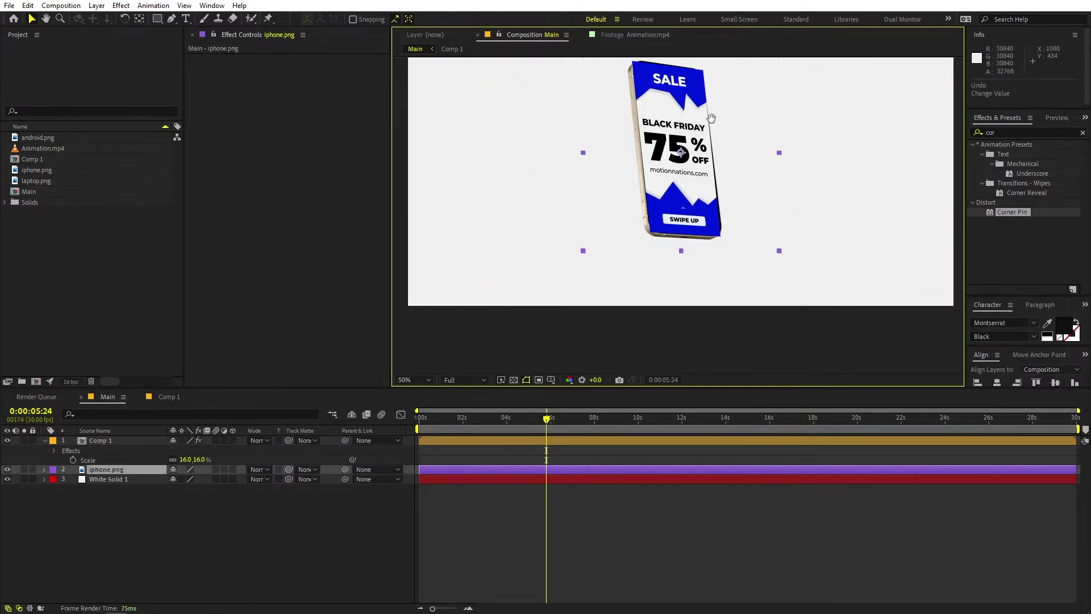
- Move Comp 1 beneath iphone.png and select its Corner Pin effect
drag(711, 118, 711, 177)
drag(103, 442, 108, 474)
scroll(670, 251, up, 4)
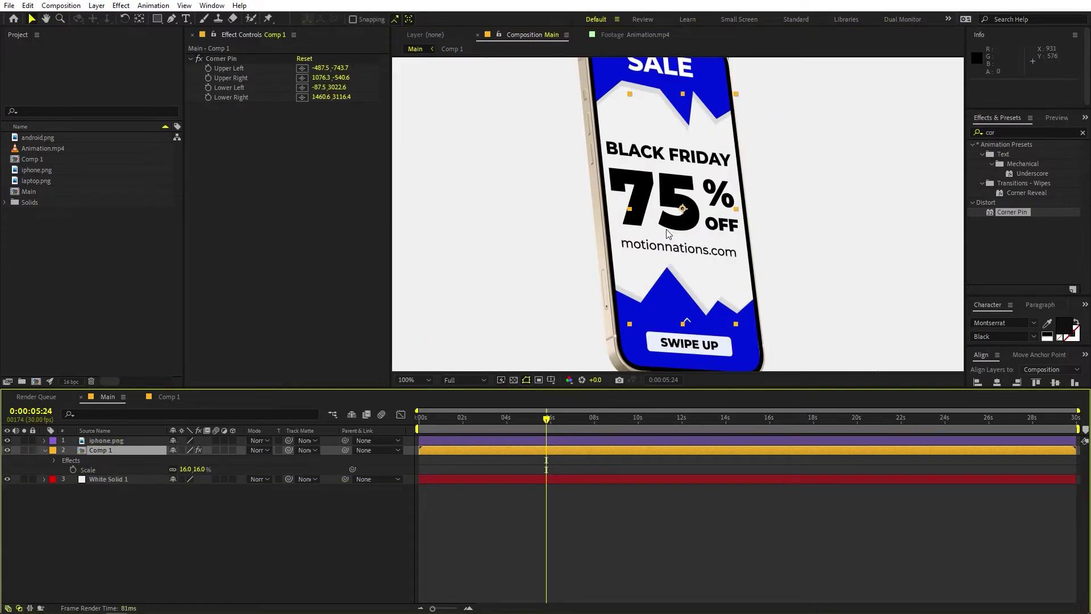
key(v)
click(119, 453)
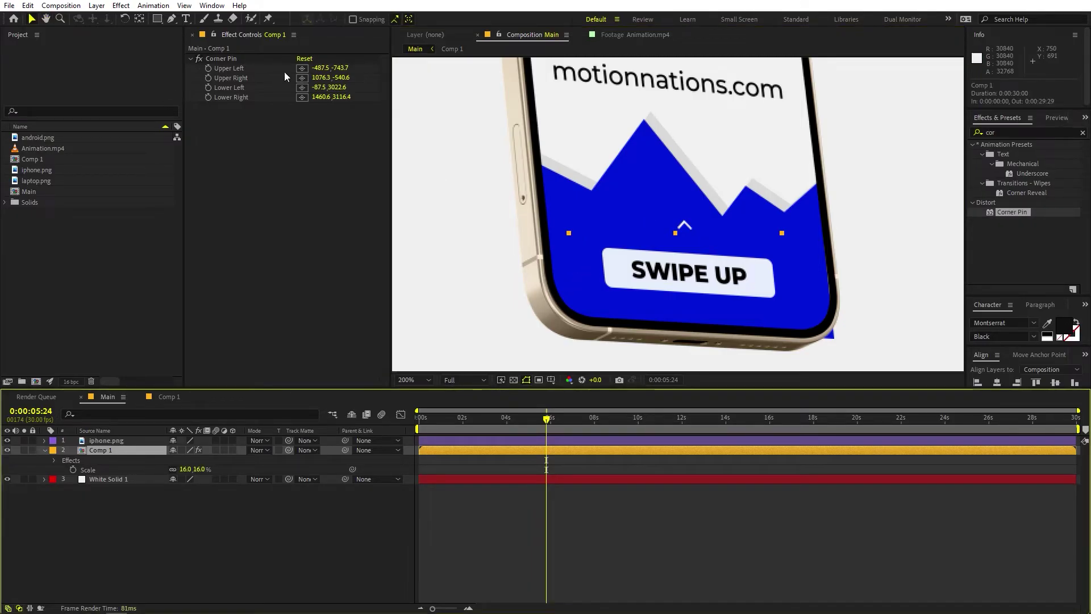
click(216, 58)
- Zoom in and refine the lower left and lower right corners to the bezel
scroll(520, 285, up, 2)
key(h)
key(v)
mouse_move(439, 292)
mouse_down()
mouse_move(435, 280)
mouse_move(446, 284)
mouse_up()
drag(702, 203, 431, 204)
drag(725, 325, 794, 213)
- Fine-tune the upper right corner to 1068.4, -542.2 and zoom out to view the whole phone
scroll(800, 243, up, 10)
key(v)
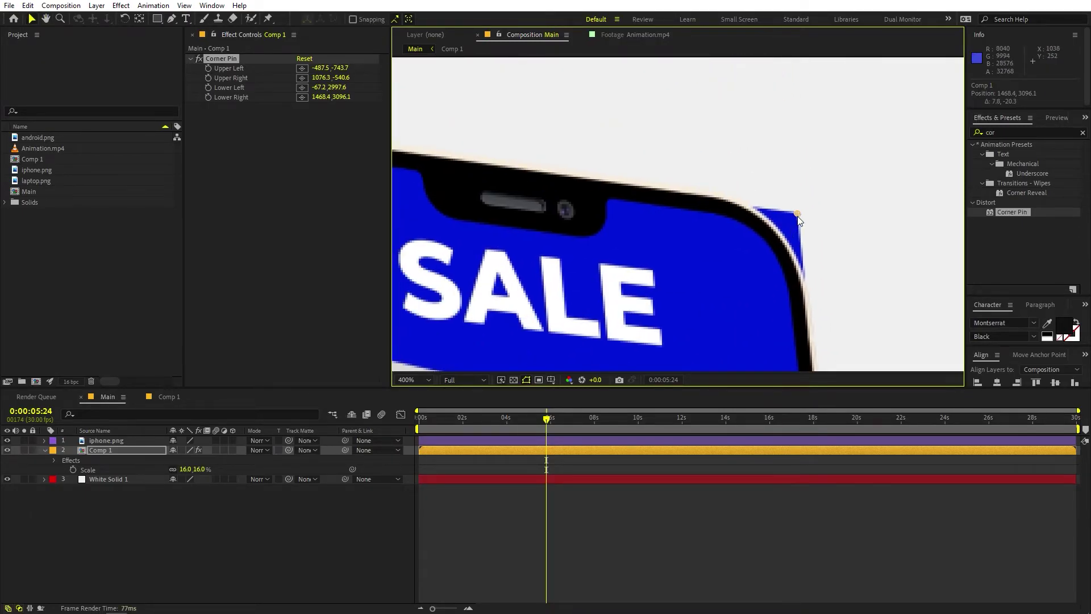
scroll(625, 231, left, 6)
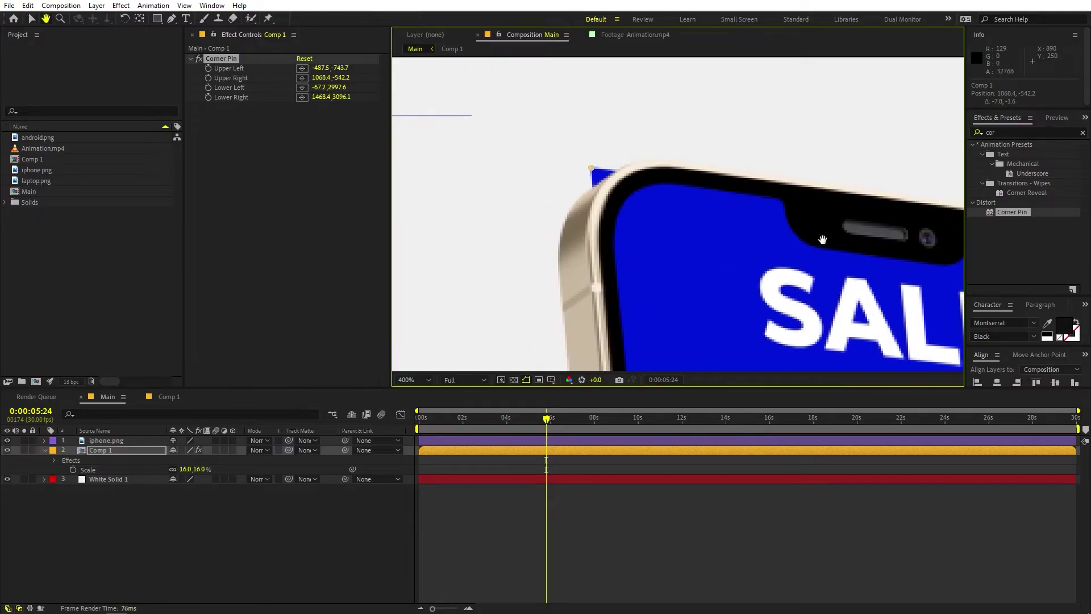
key(comma)
key(comma)
key(comma)
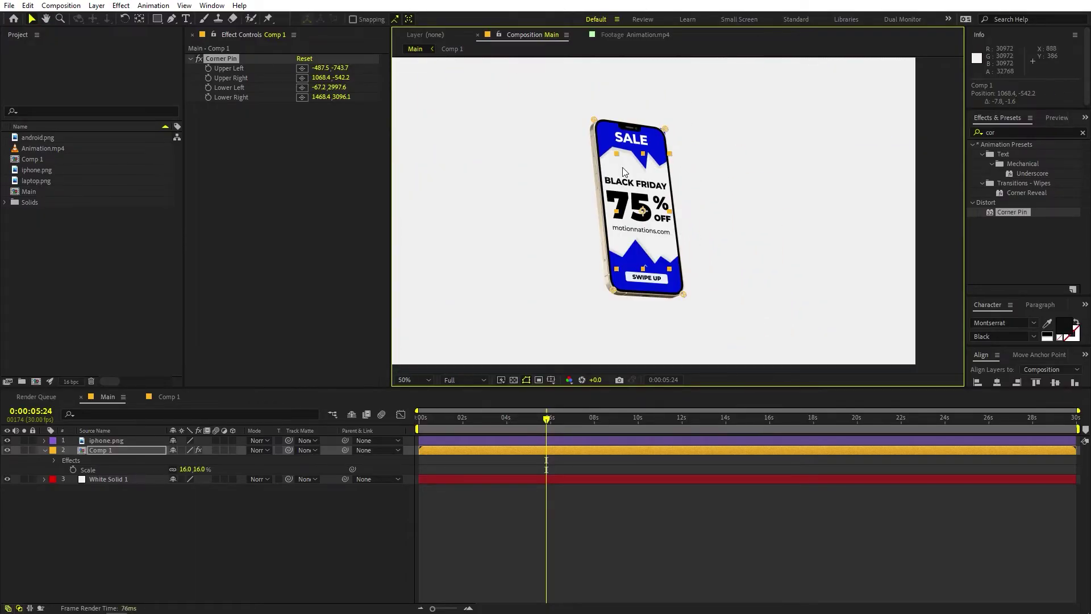
scroll(642, 212, up, 6)
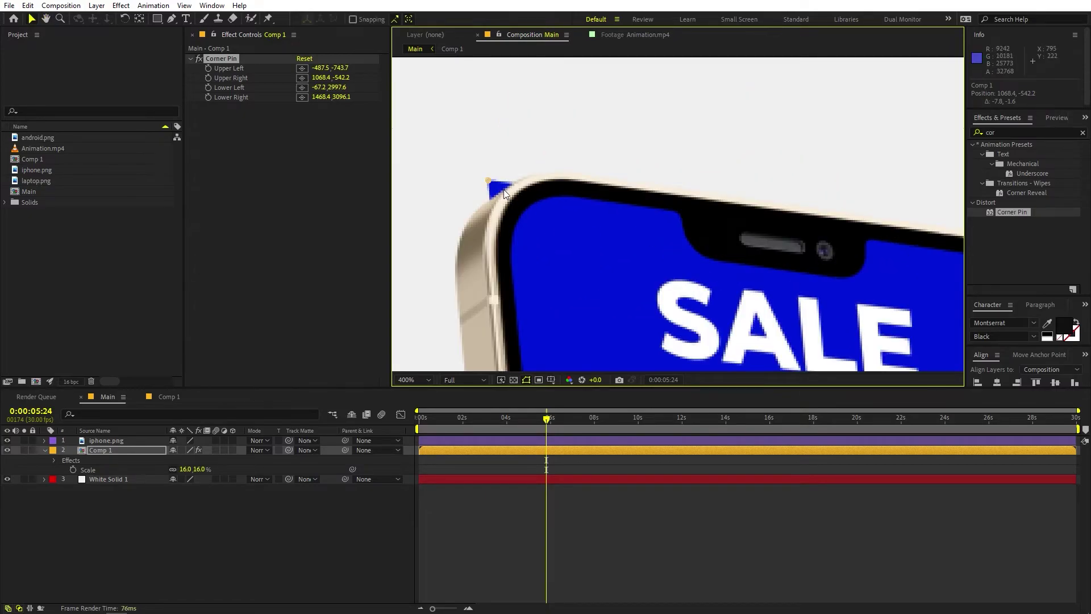
scroll(664, 245, down, 6)
click(602, 543)
click(100, 249)
click(173, 18)
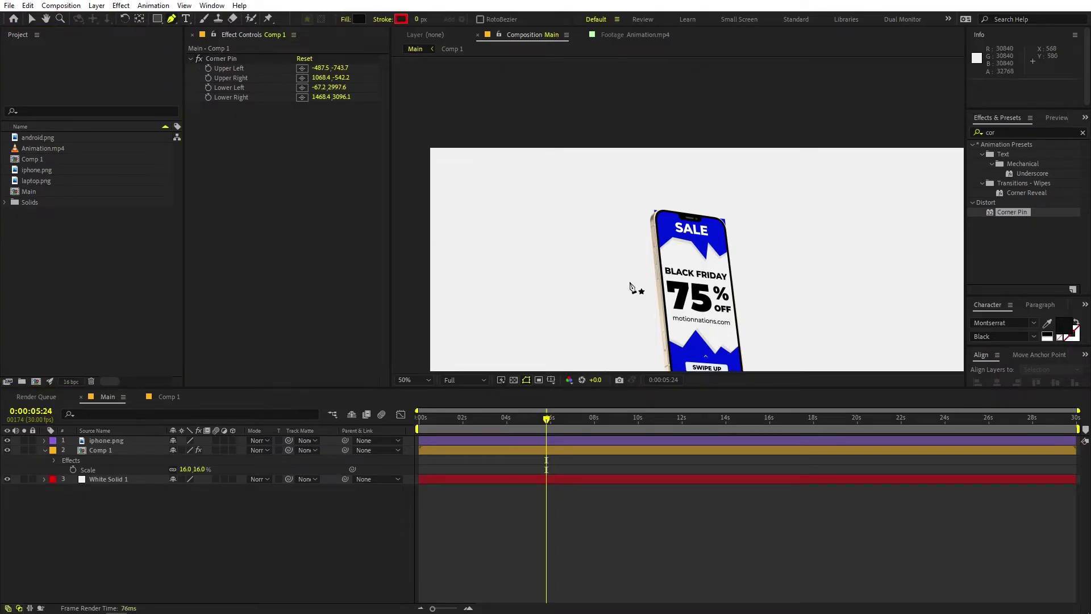
- Trace a closed black Pen path around the phone screen's rounded corners and edges
scroll(666, 220, up, 4)
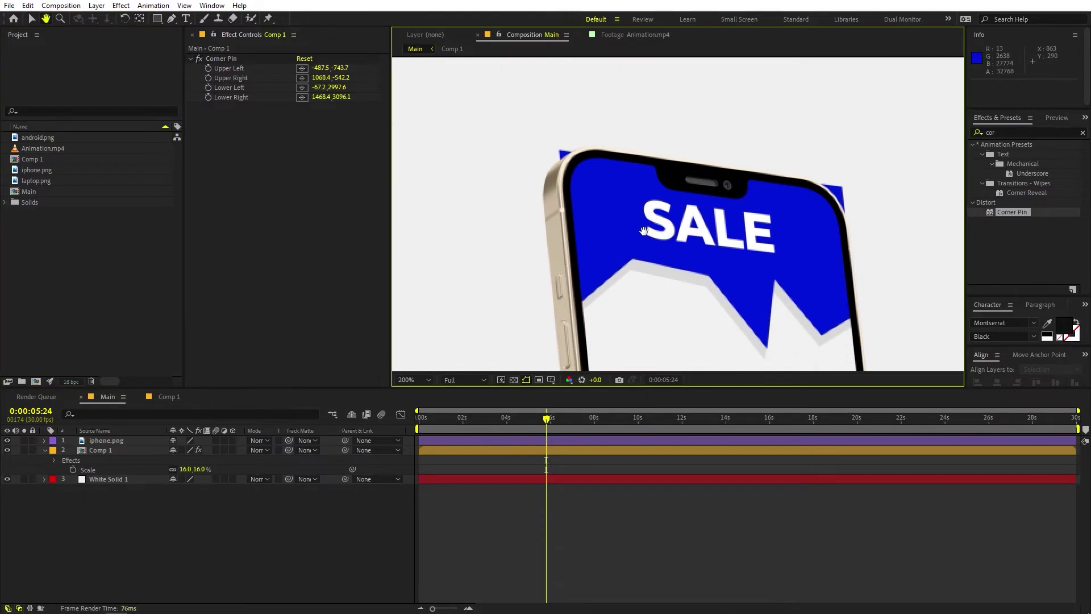
click(567, 192)
drag(594, 157, 629, 159)
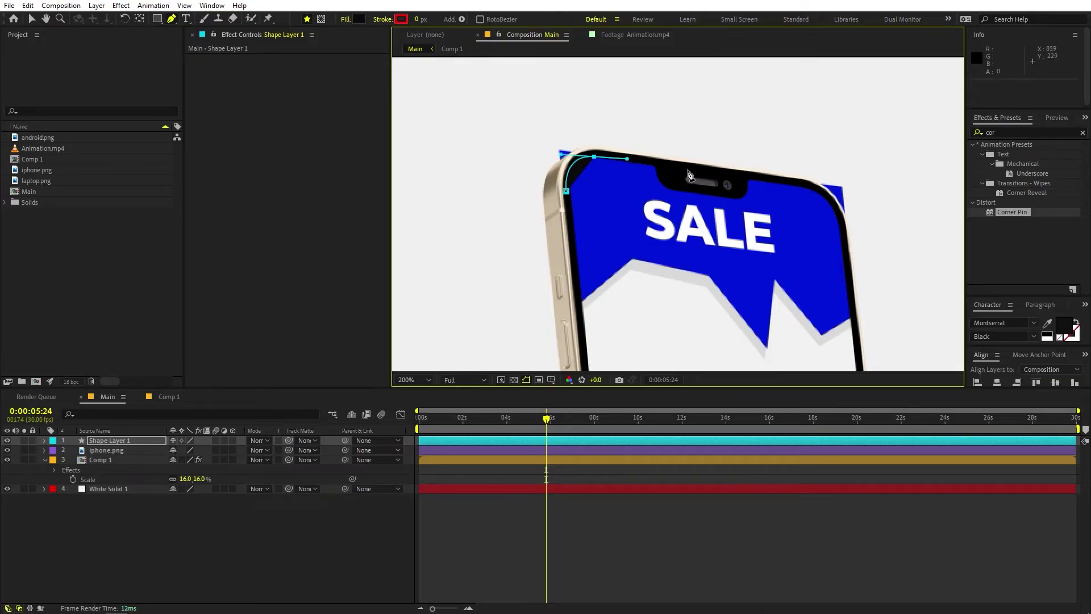
click(754, 180)
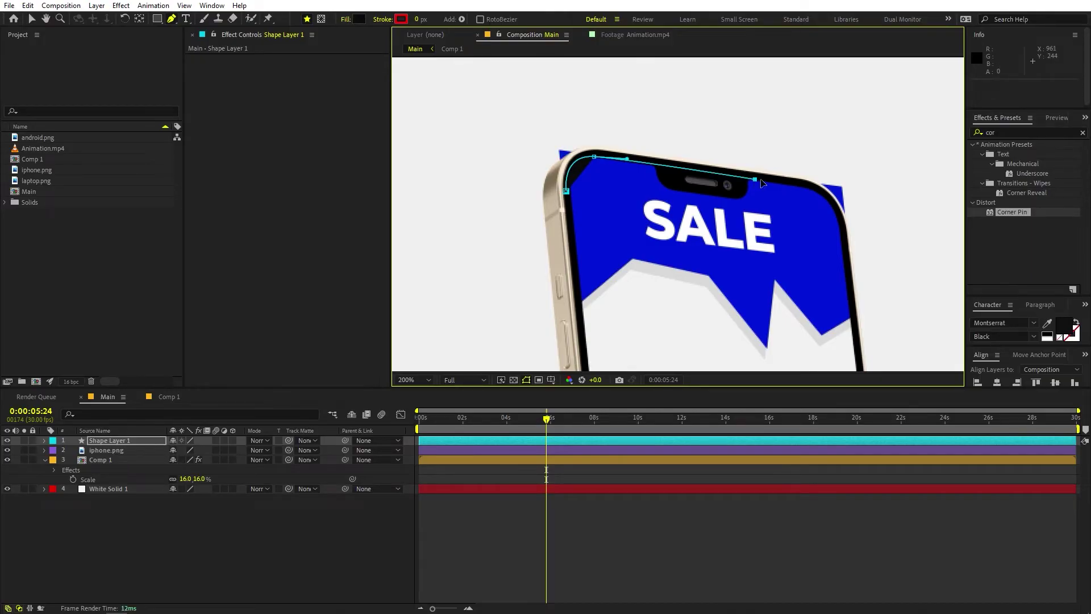
click(824, 190)
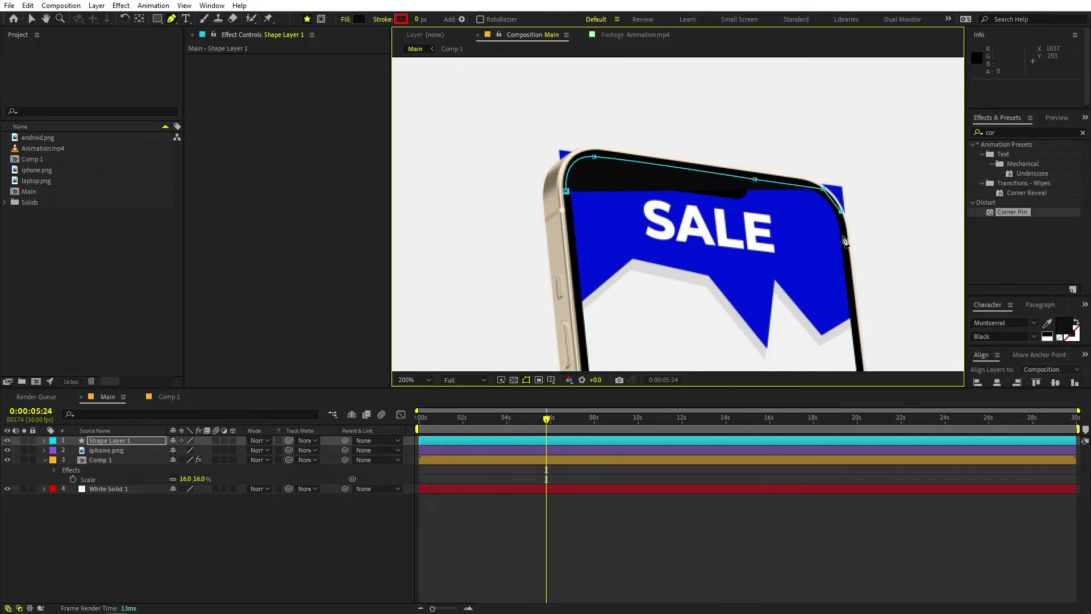
scroll(901, 297, down, 15)
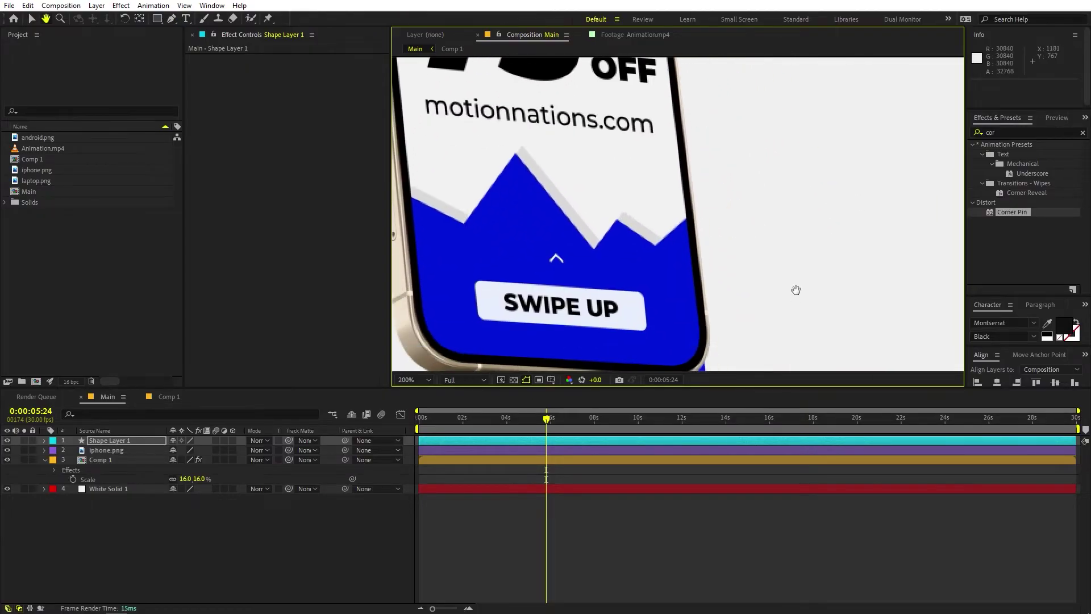
key(g)
click(692, 277)
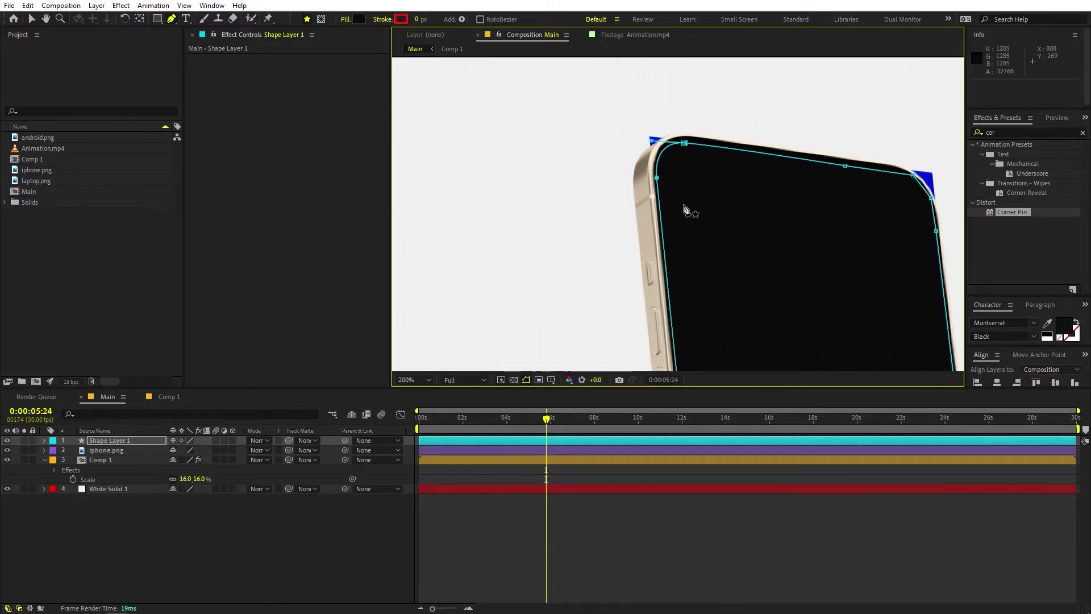
scroll(710, 265, down, 4)
scroll(686, 217, up, 2)
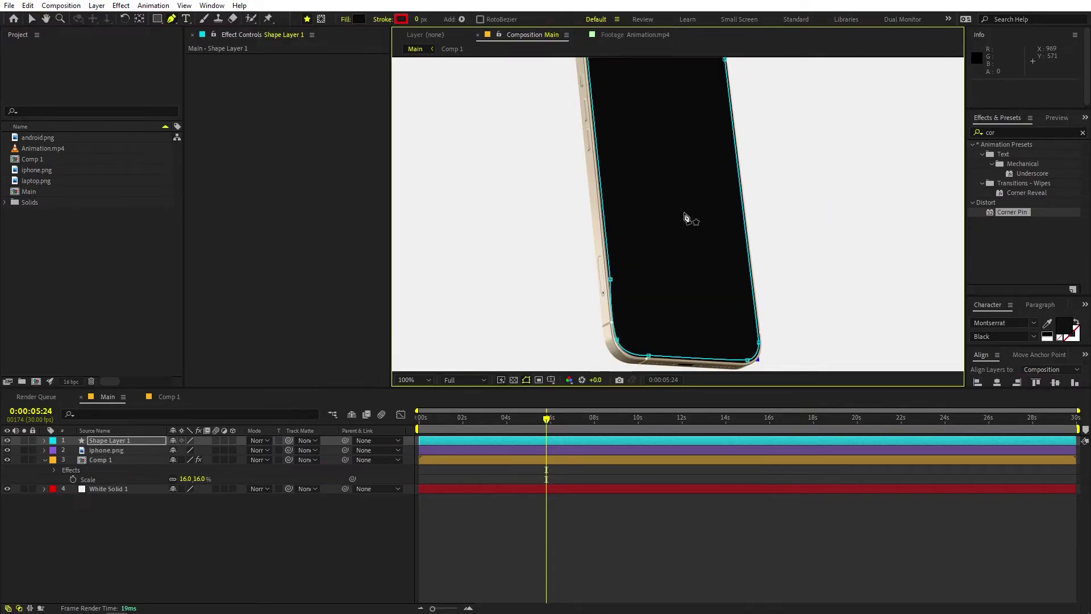
scroll(682, 213, up, 3)
- Zoom the viewer to Fit and move Shape Layer 1 beneath iphone.png, above Comp 1
click(415, 379)
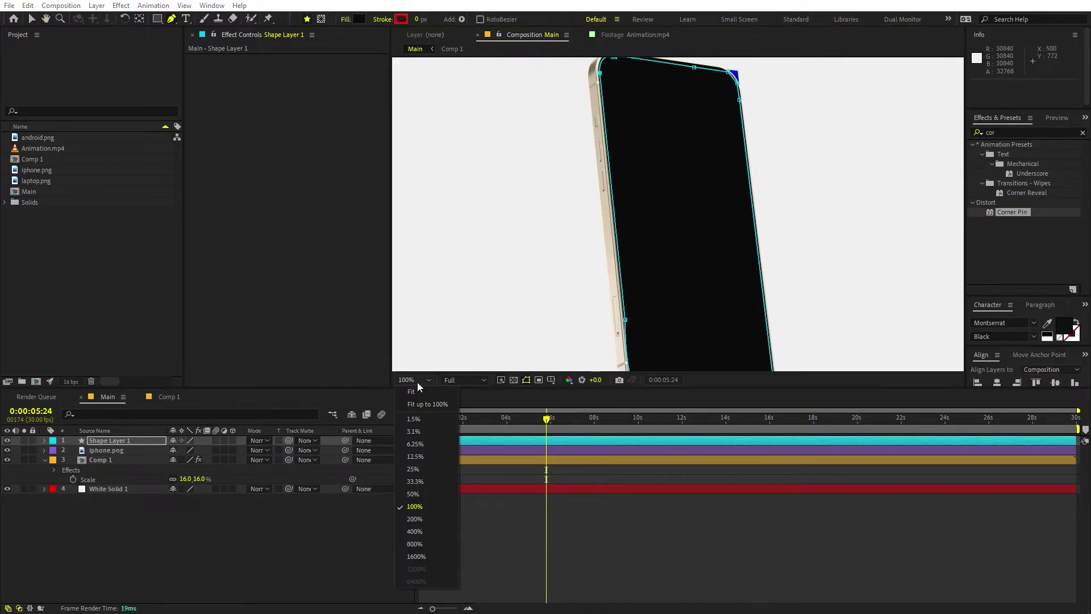
click(425, 405)
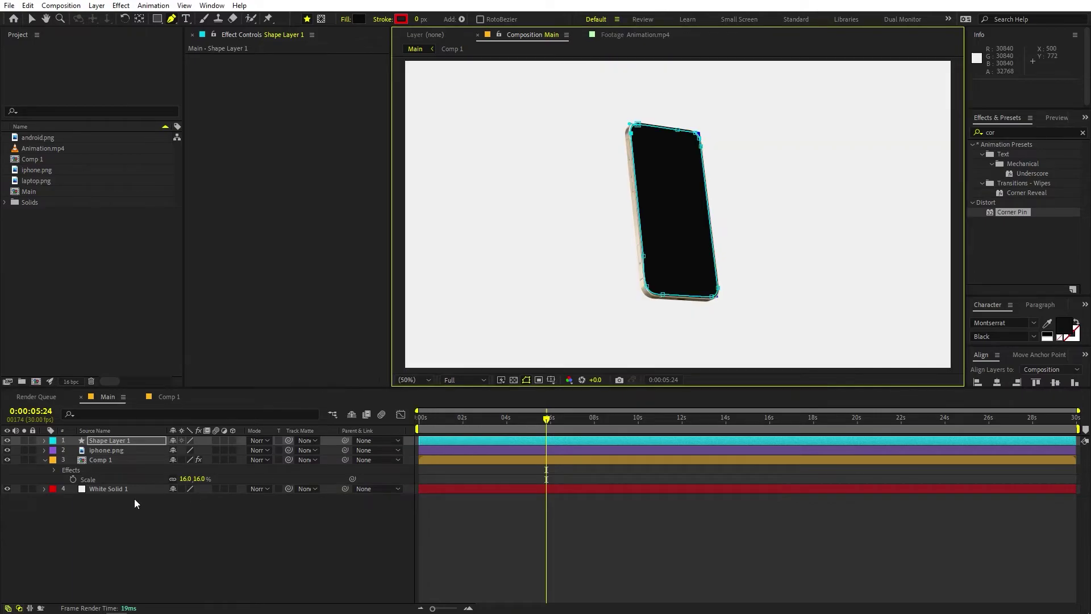
click(44, 460)
drag(127, 441, 126, 460)
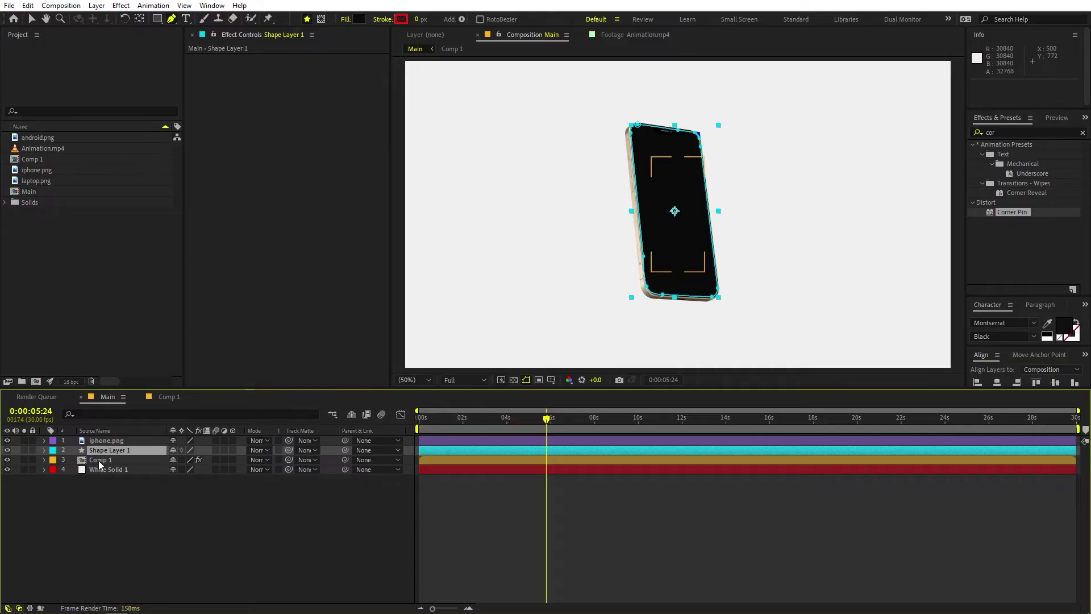
- Pick-whip Comp 1's Track Matte to Shape Layer 1
click(99, 463)
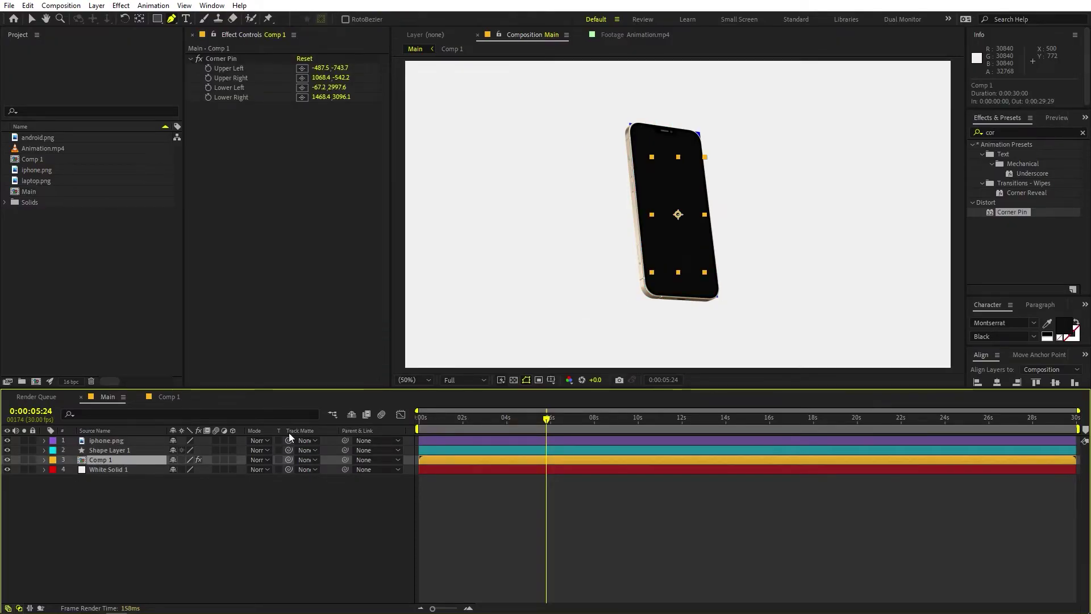
click(301, 459)
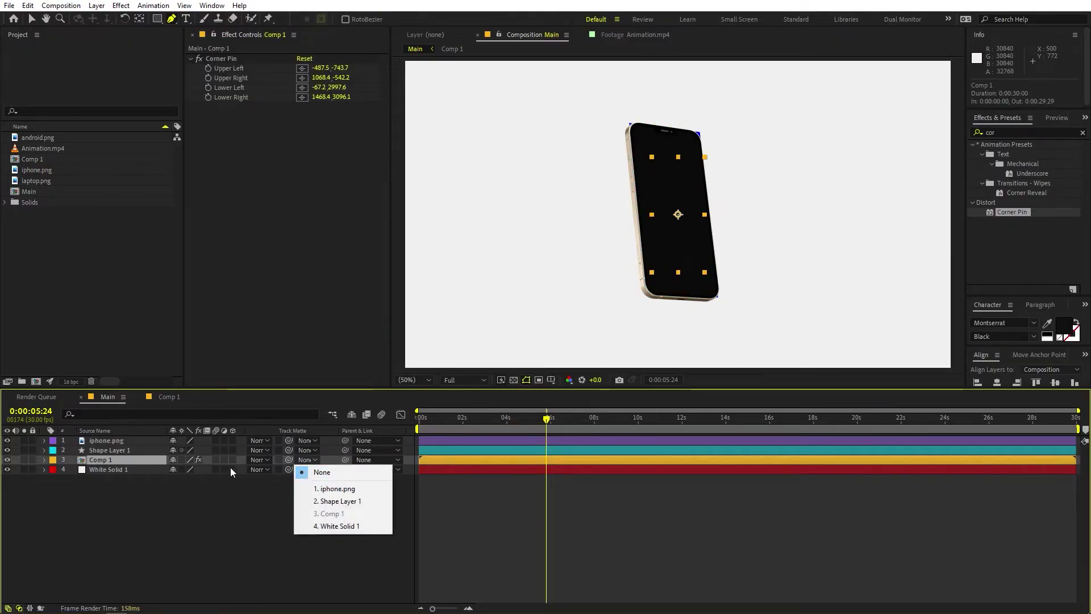
click(287, 460)
drag(288, 460, 101, 451)
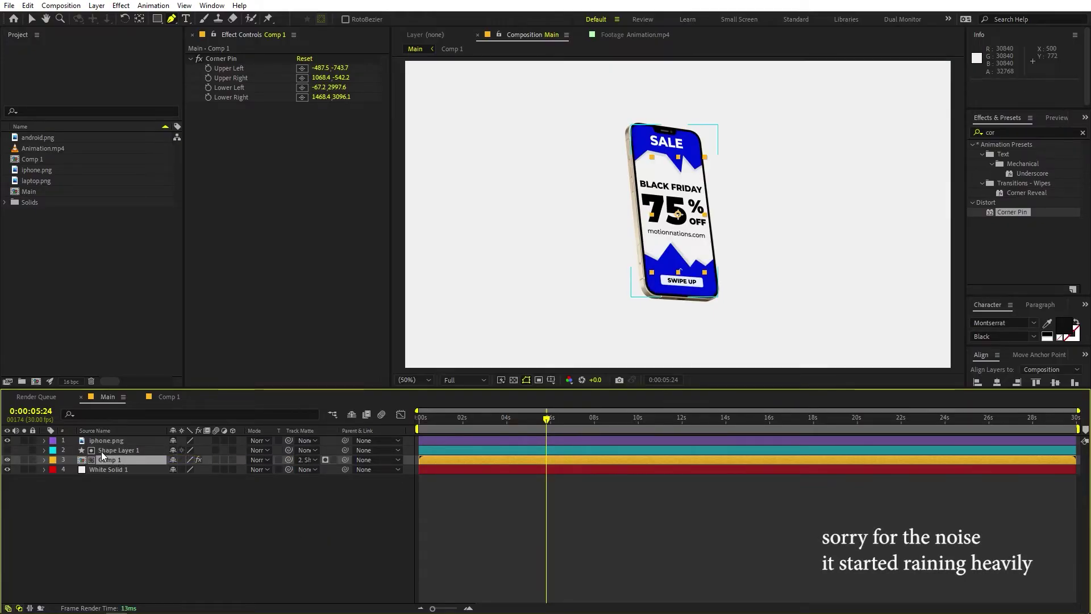
scroll(658, 111, up, 2)
scroll(658, 113, up, 6)
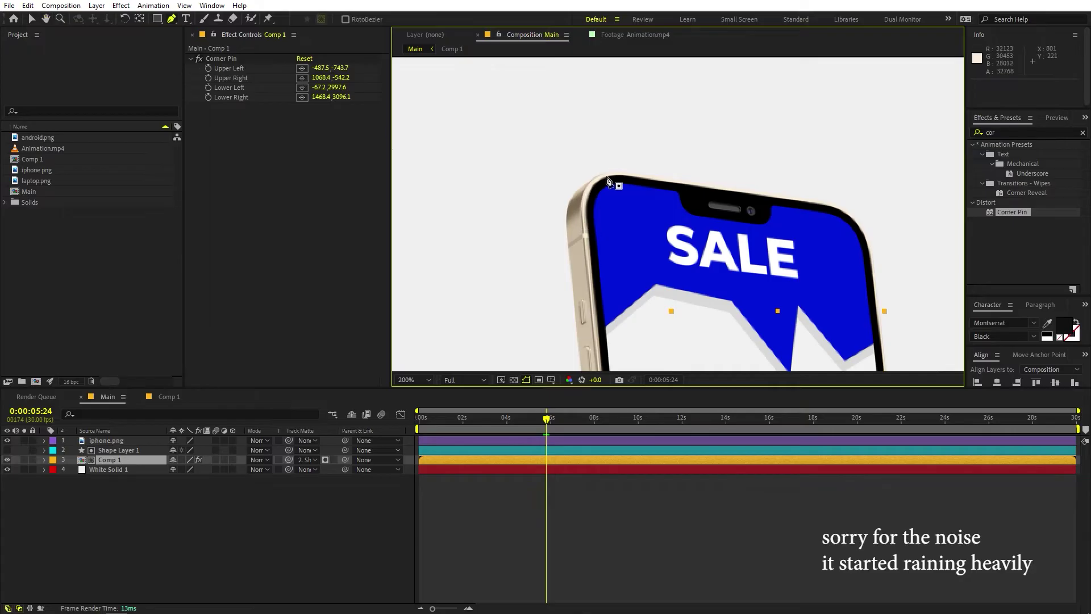
scroll(663, 220, down, 4)
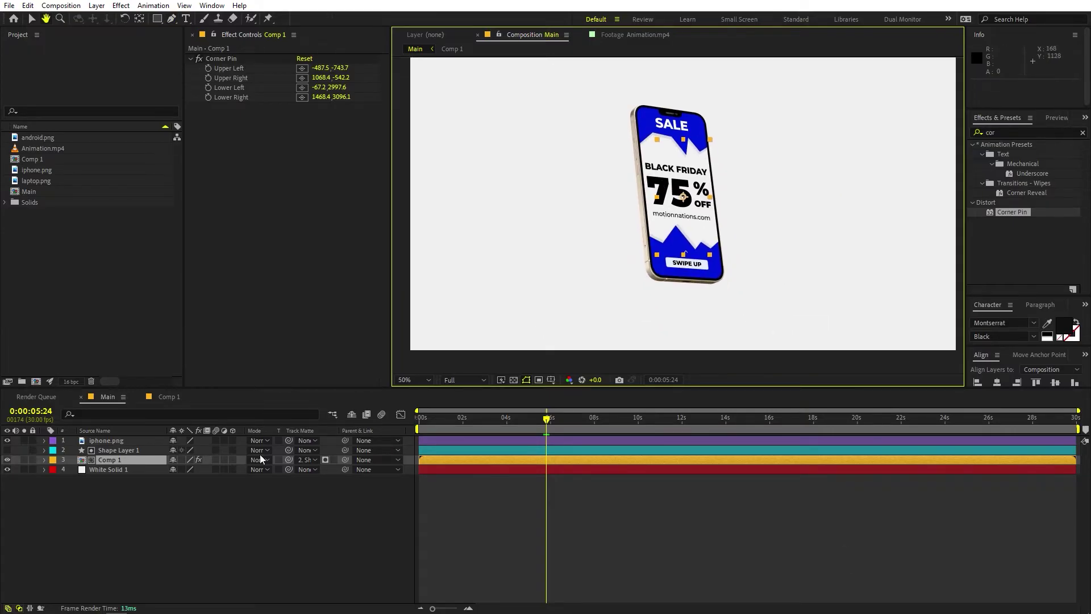
- Check Shape Layer 1's outline and Comp 1's matte list, leaving the matte unchanged
click(190, 499)
click(260, 466)
click(265, 452)
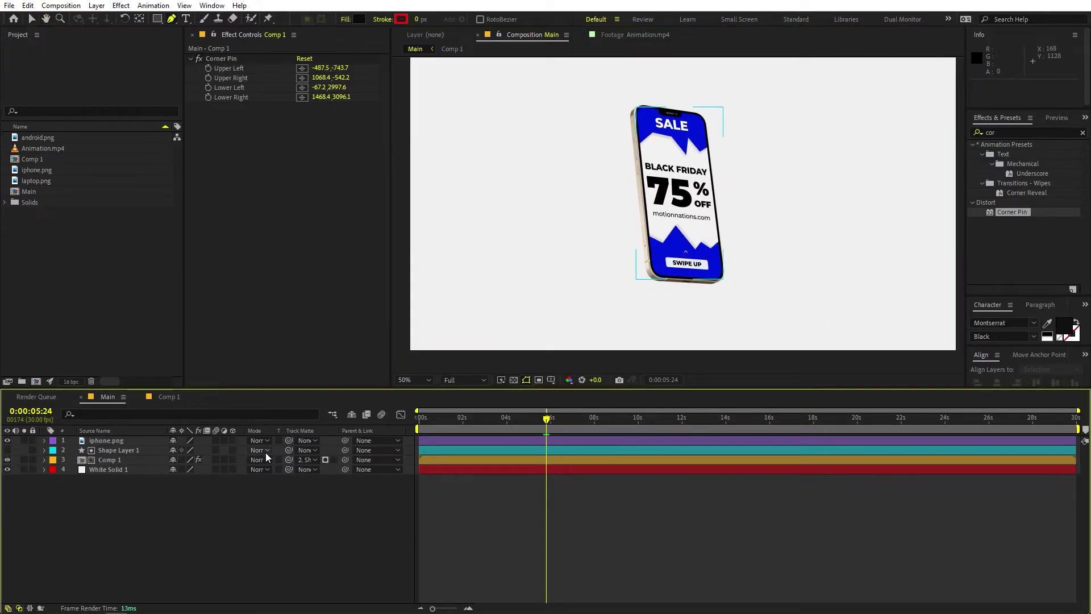
click(272, 459)
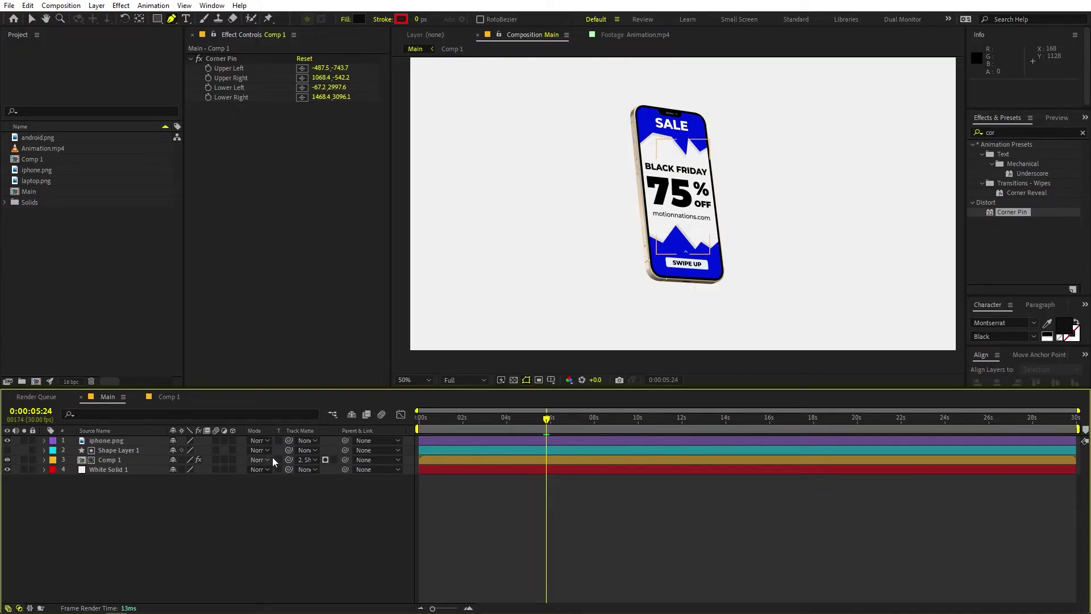
click(304, 460)
click(251, 514)
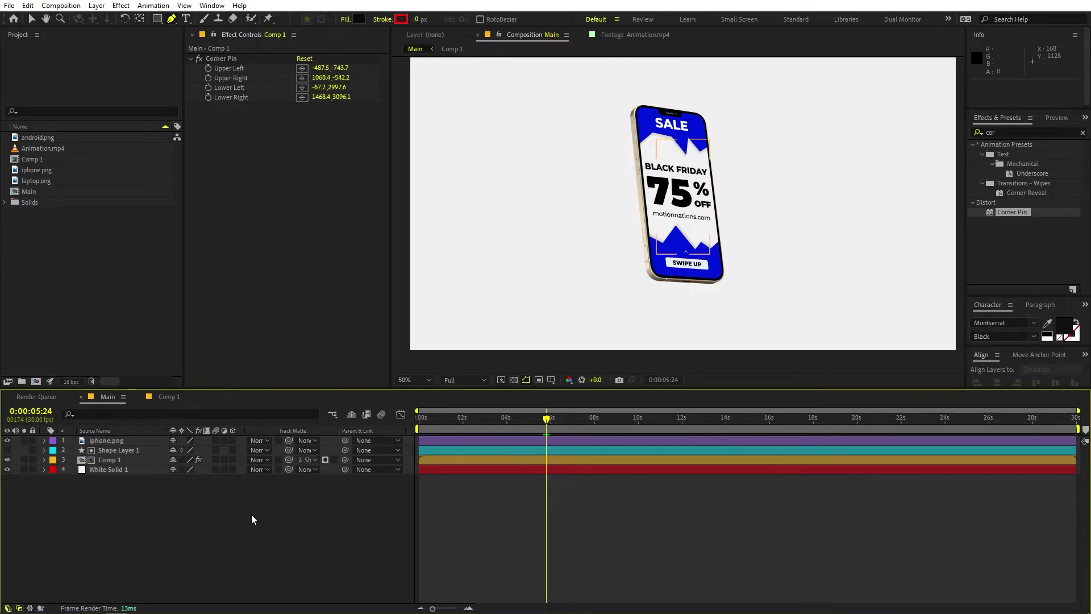
click(310, 460)
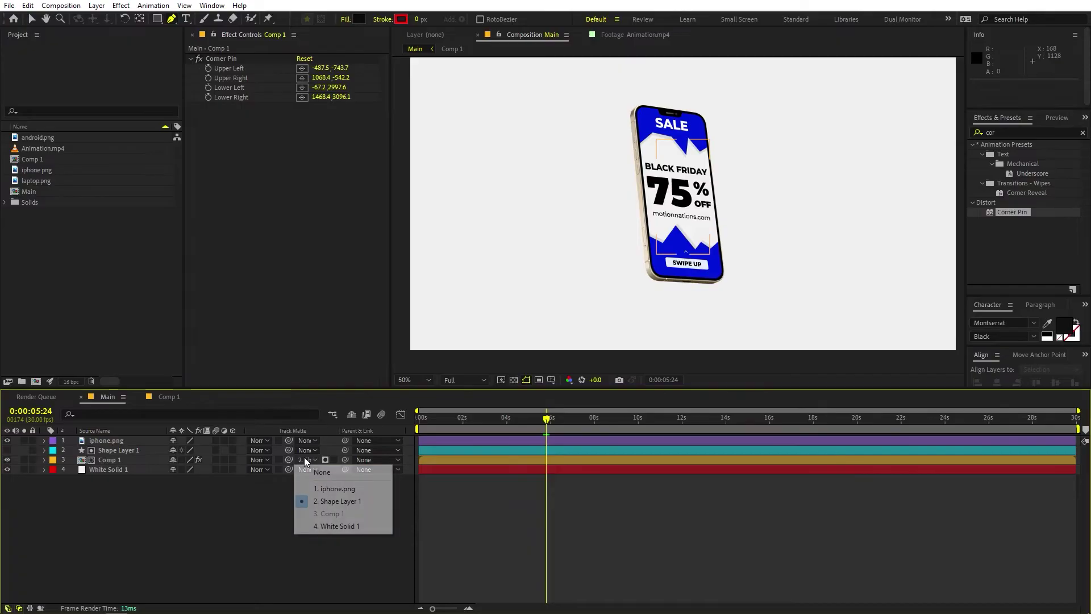
click(244, 497)
- Confirm Comp 1's Track Matte dropdown reads 2. Shape Layer 1
click(106, 453)
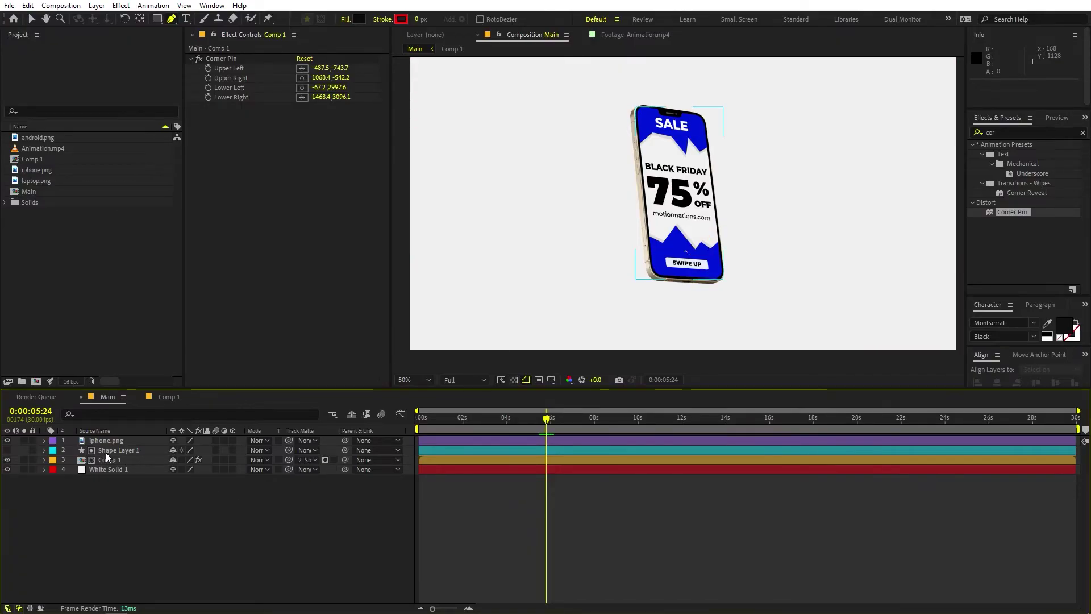
click(111, 449)
click(113, 460)
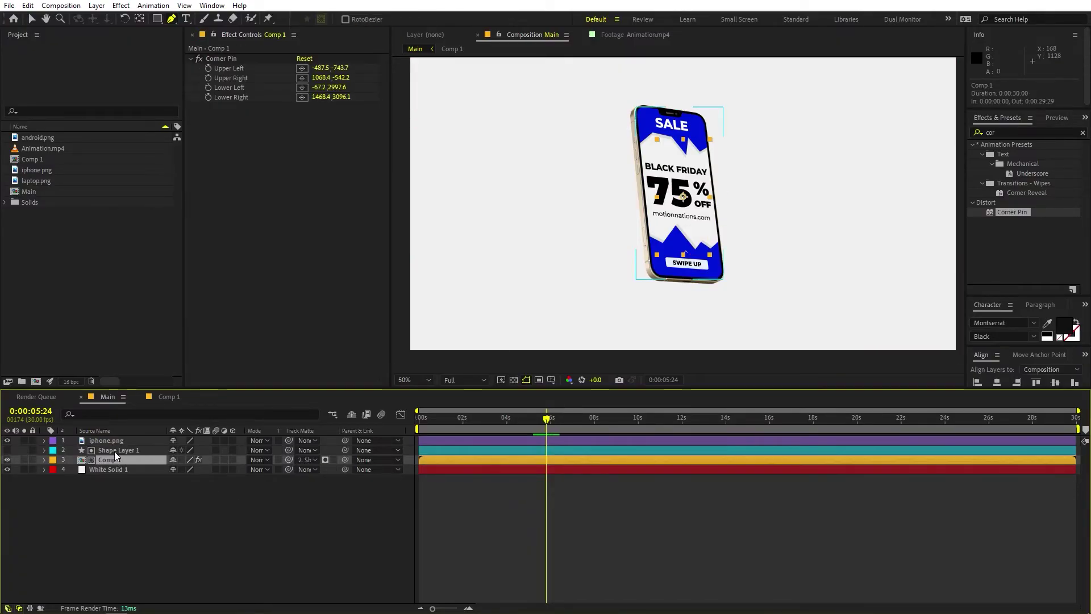
click(115, 451)
click(307, 459)
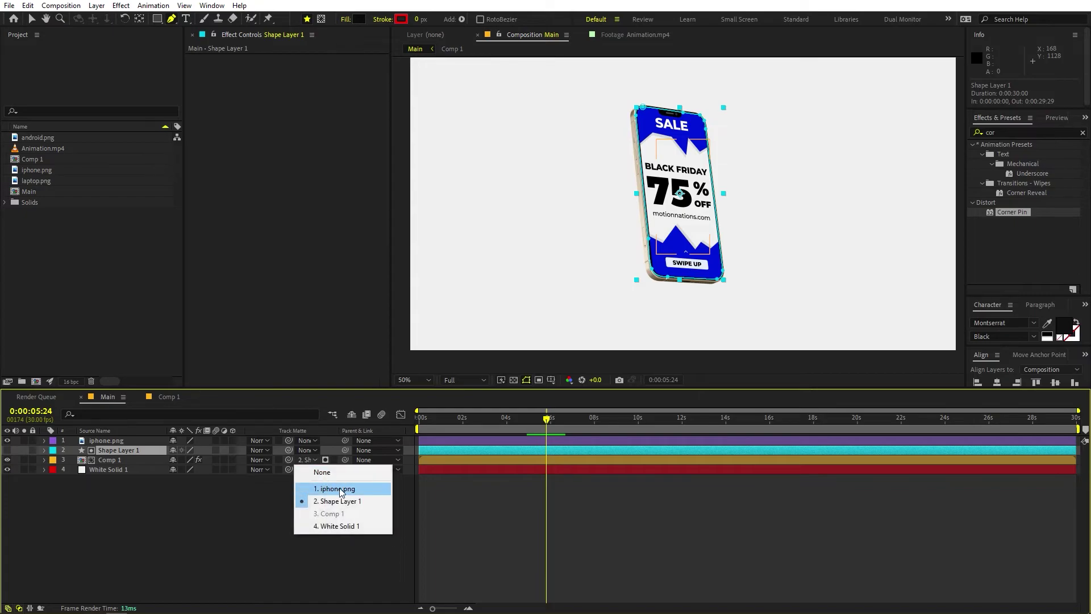
click(229, 513)
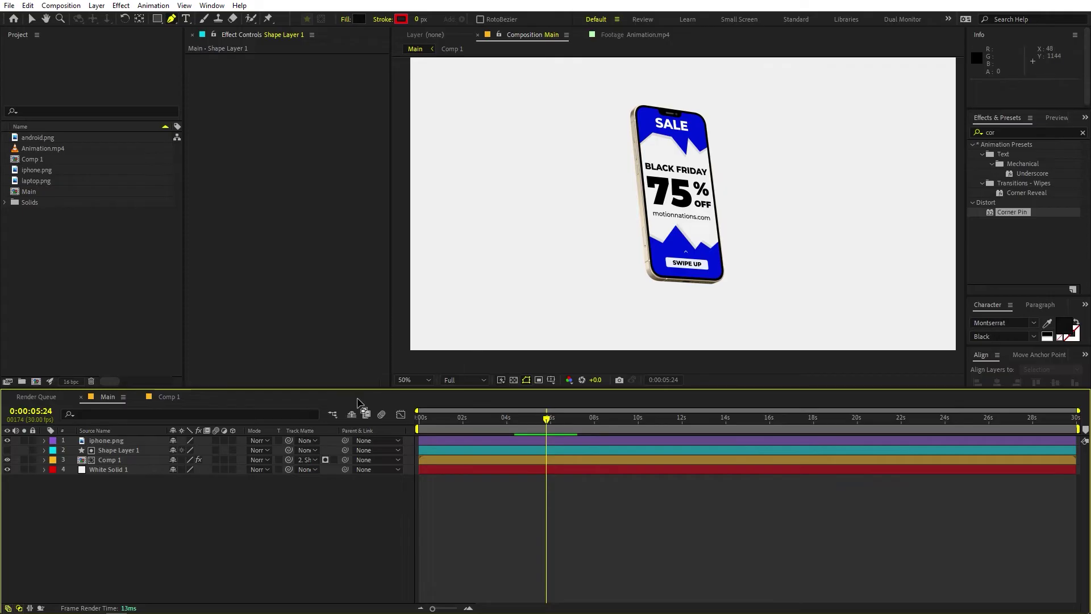
- Parent Shape Layer 1 and Comp 1 to iphone.png
click(112, 452)
ctrl+click(110, 461)
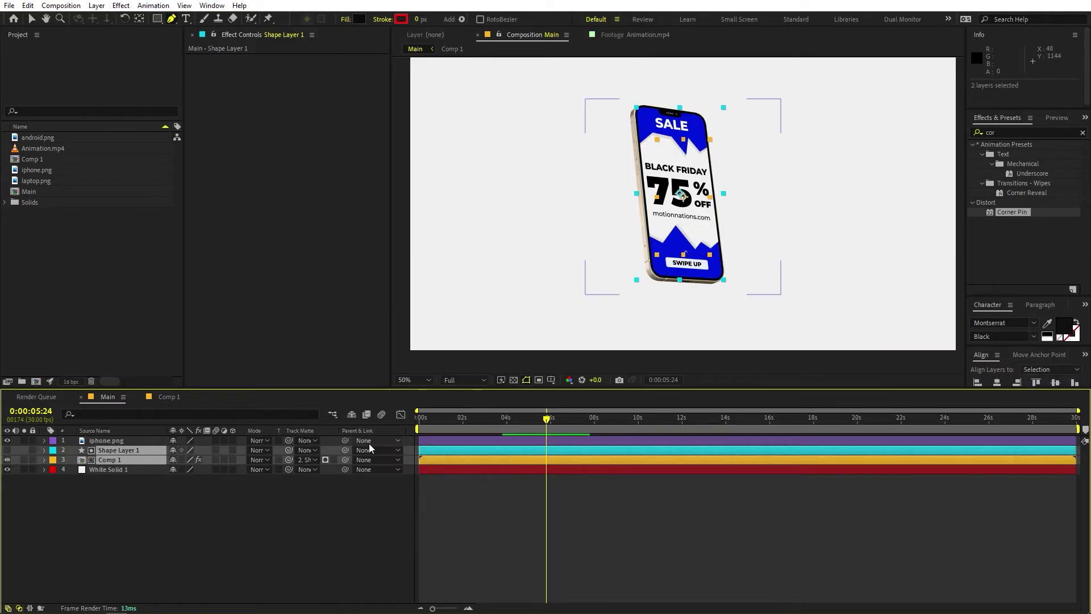
drag(344, 451, 115, 440)
- Nudge the iphone.png layer slightly upward in the frame
click(114, 440)
key(v)
drag(705, 230, 710, 206)
click(538, 330)
- Start a new Pen shape at the phone's bottom-right corner
click(147, 166)
click(172, 19)
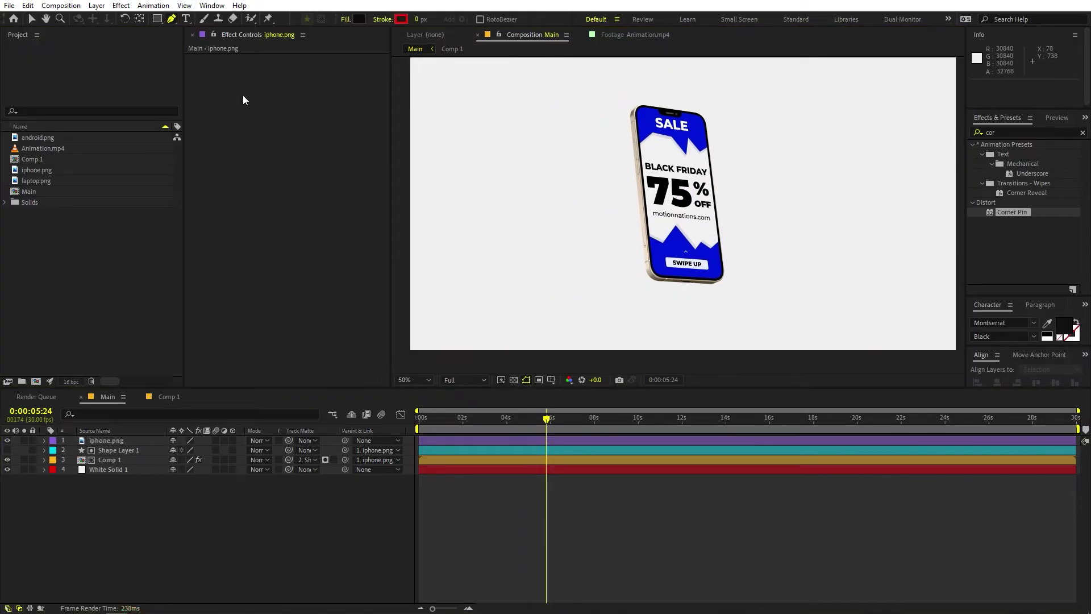
scroll(734, 227, up, 4)
scroll(738, 226, down, 2)
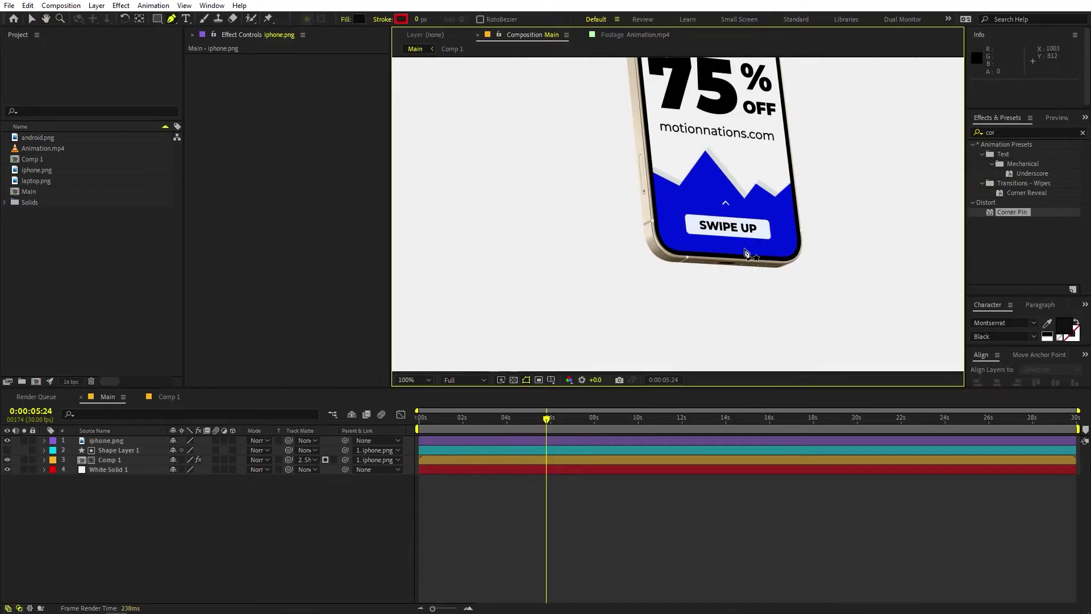
click(783, 266)
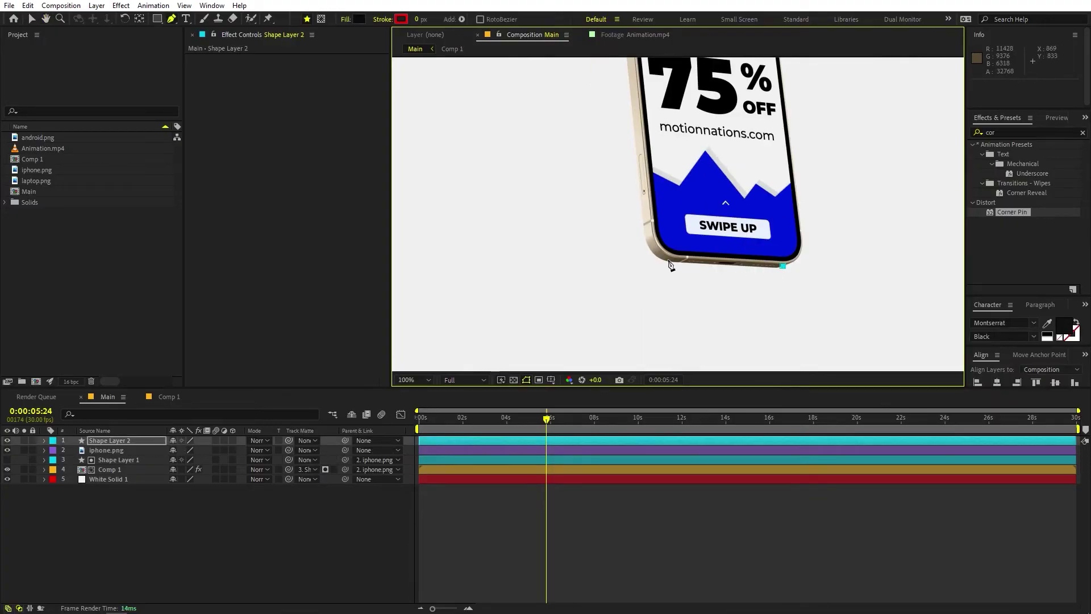
- Close a shadow quadrilateral to the phone's left, with its upper corner against the phone's side
click(621, 179)
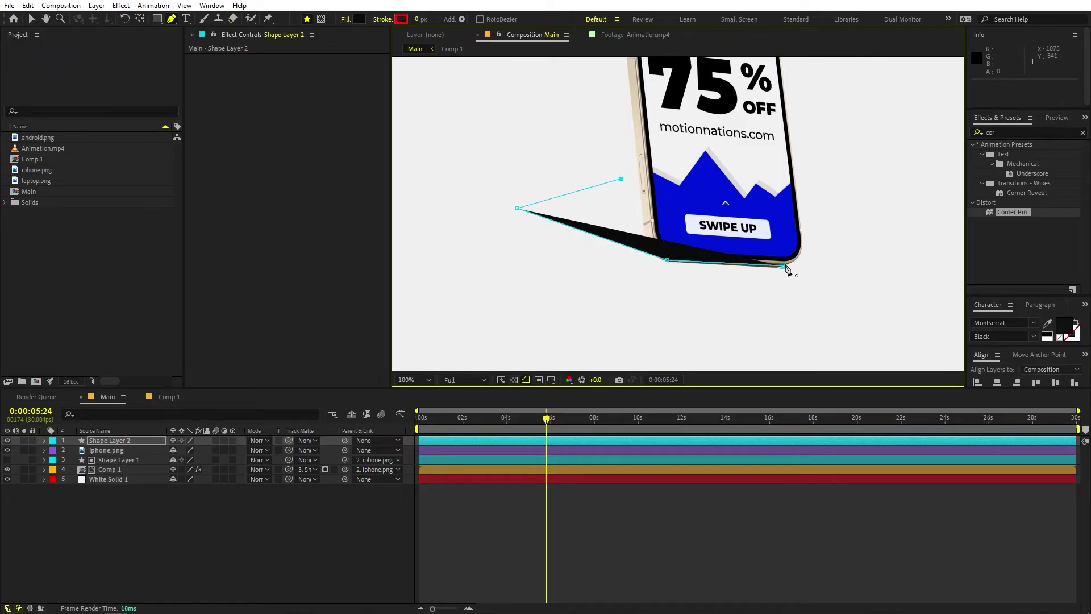
click(783, 266)
drag(621, 180, 653, 205)
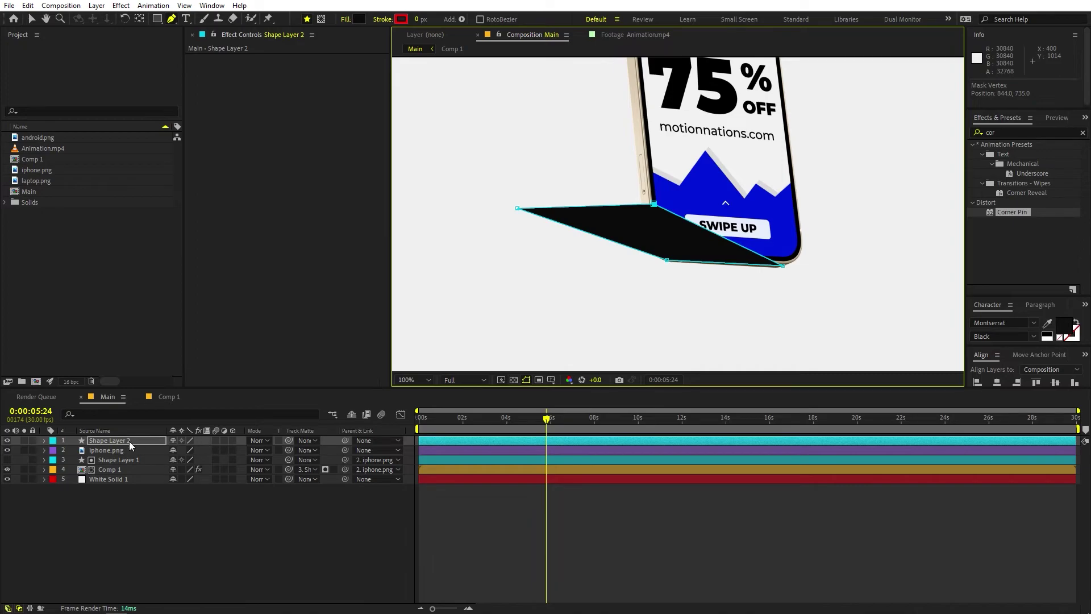
- Move Shape Layer 2 below Comp 1, just above White Solid 1
drag(130, 442, 132, 478)
click(151, 543)
click(123, 472)
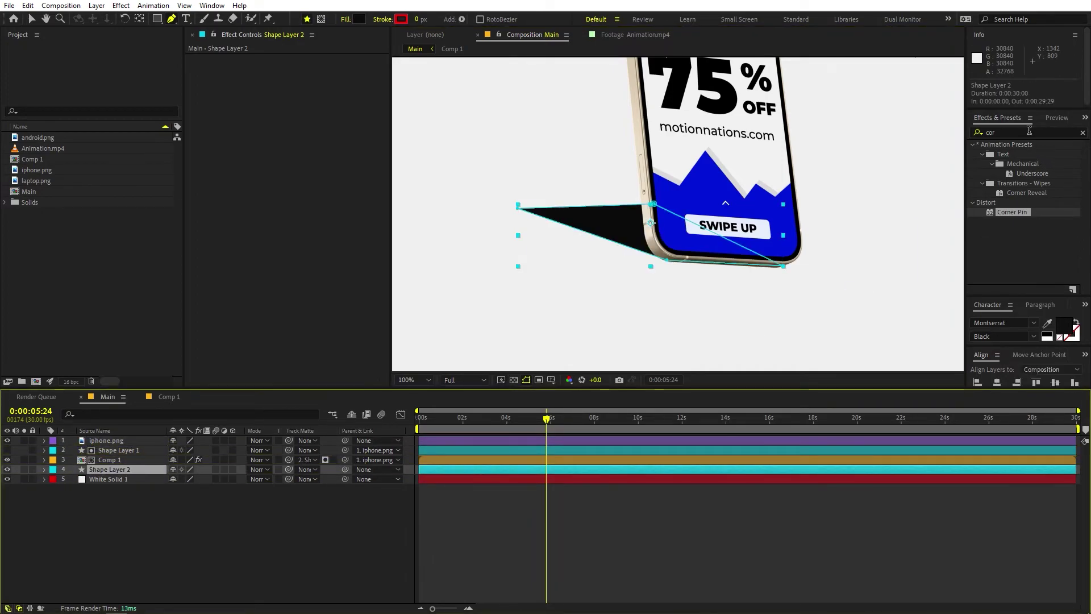
- Apply Gaussian Blur to Shape Layer 2, turn off Repeat Edge Pixels, and raise Blurriness to 160.6
key(ctrl+5)
text(gaussi)
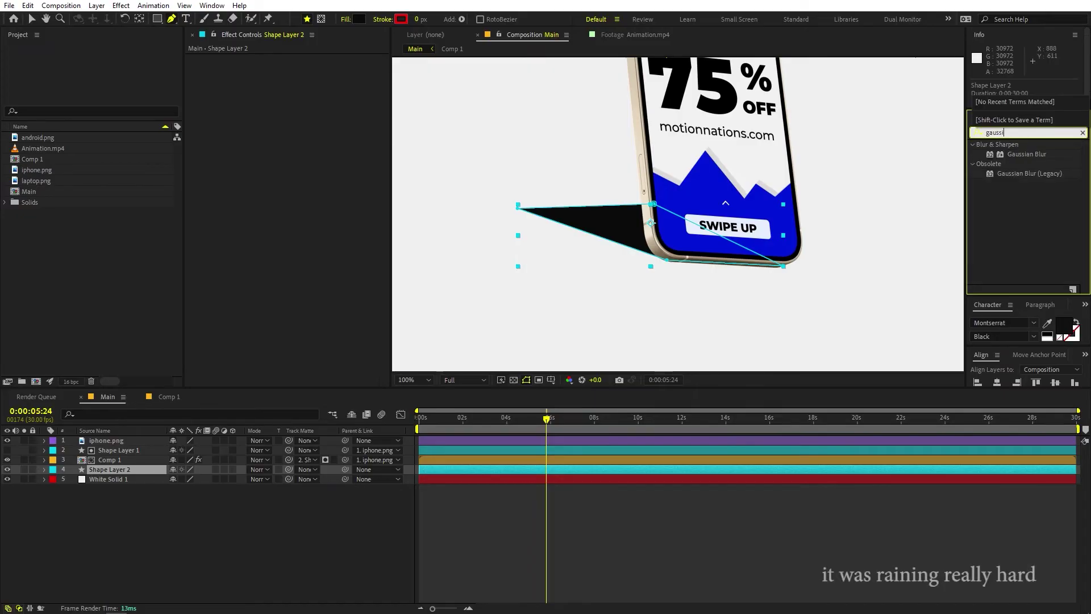
drag(1038, 149, 130, 471)
key(v)
click(300, 89)
drag(299, 73, 992, 124)
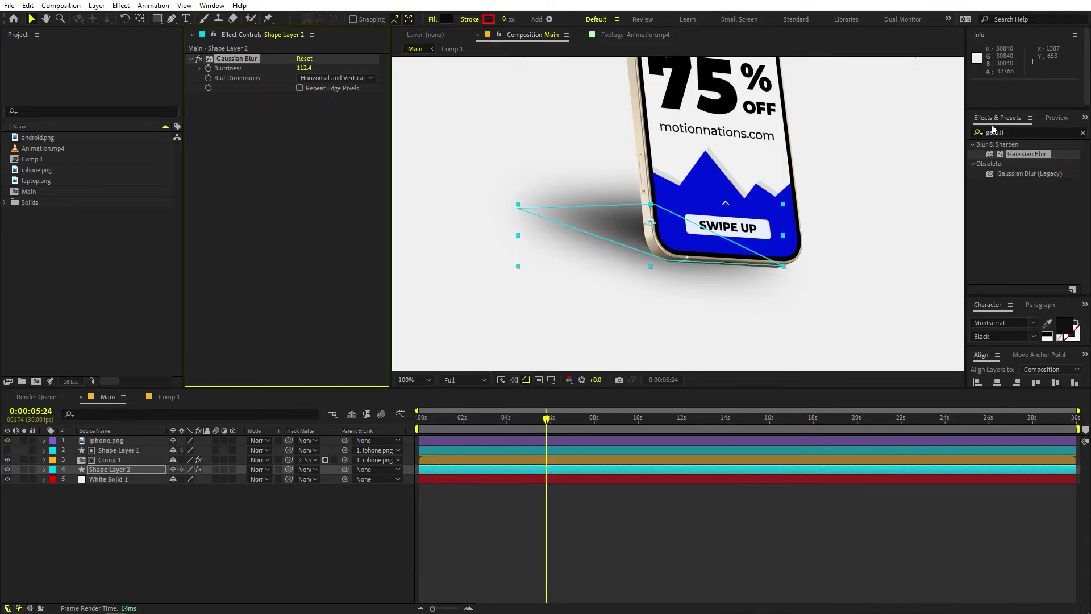
drag(308, 72, 531, 92)
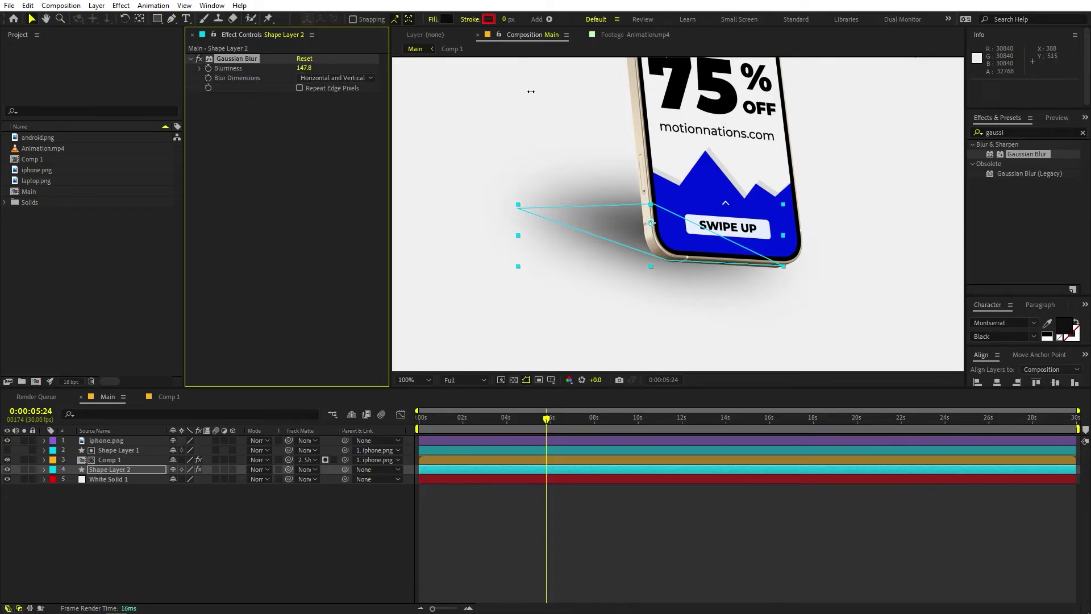
- Lower Shape Layer 2's opacity to 43%
click(117, 473)
key(t)
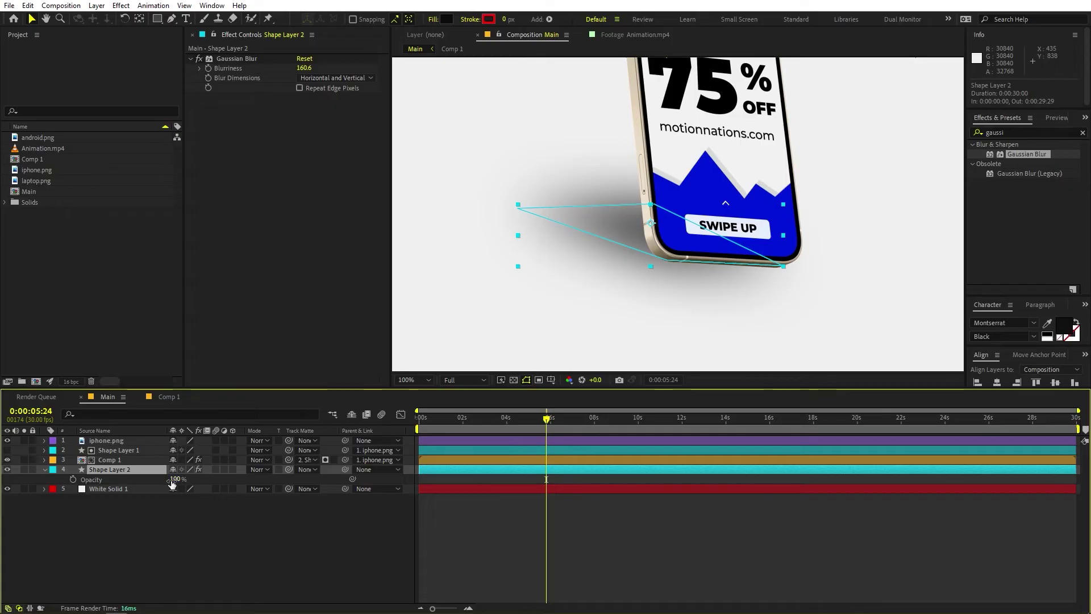
drag(172, 483, 140, 484)
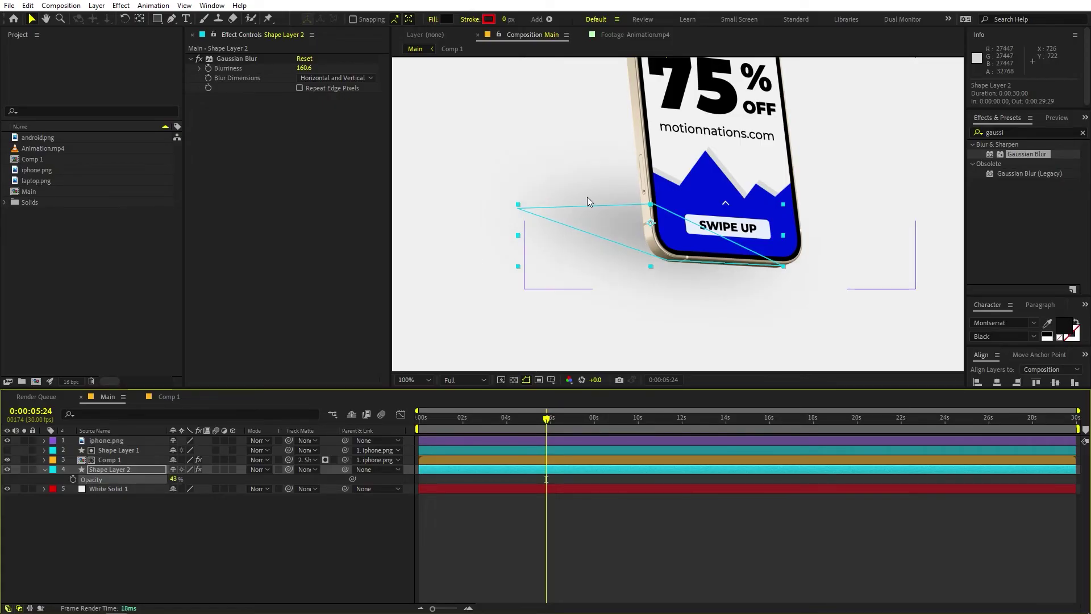
scroll(588, 197, down, 3)
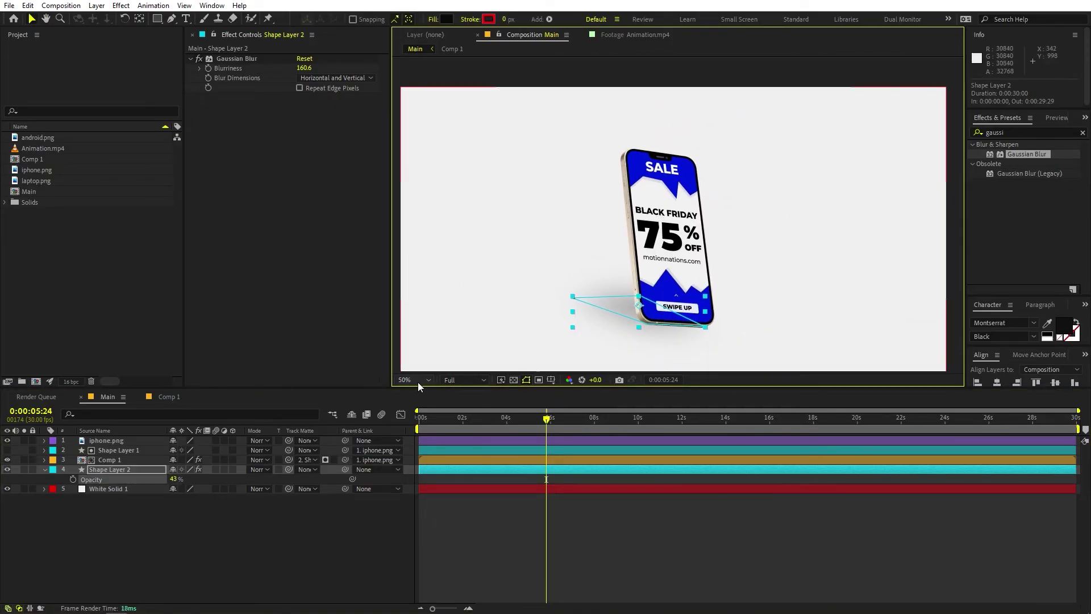
- Drag the shadow path's upper, left and lower-right points to hug the phone's side and base
click(609, 528)
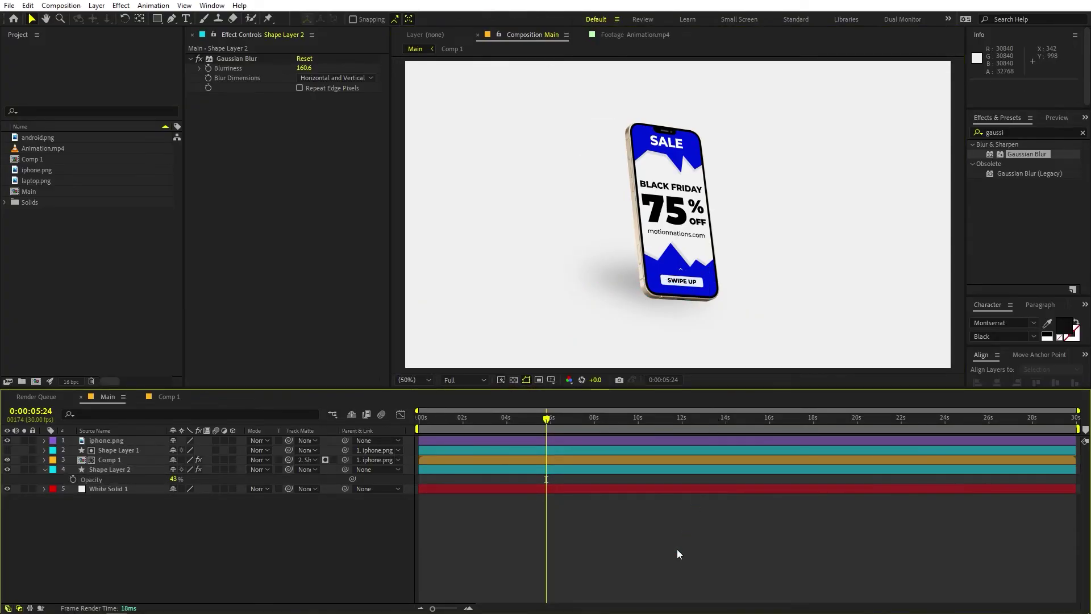
click(130, 472)
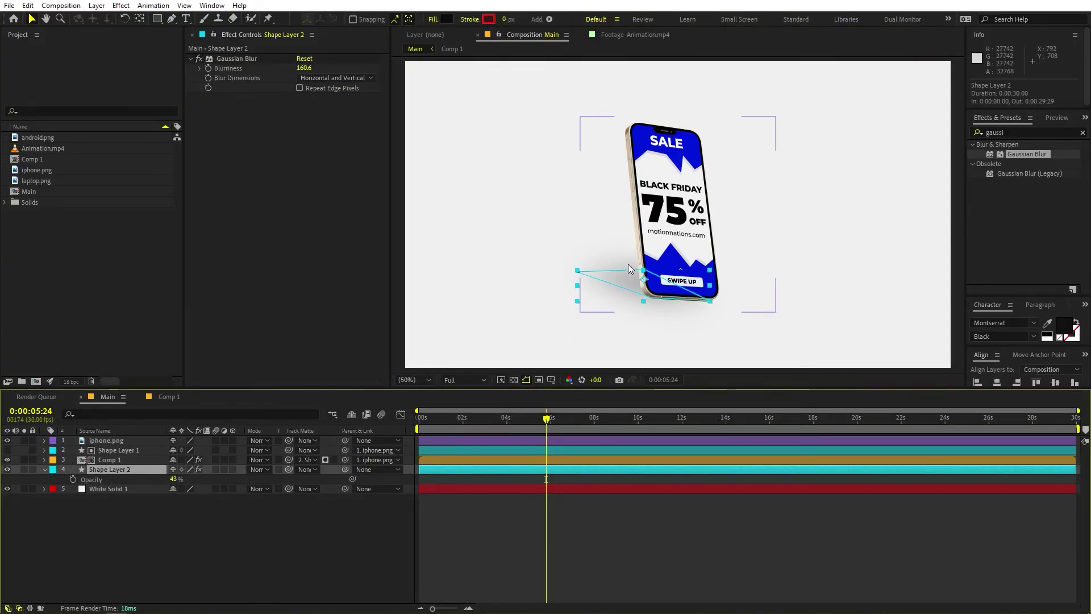
key(g)
scroll(506, 171, up, 2)
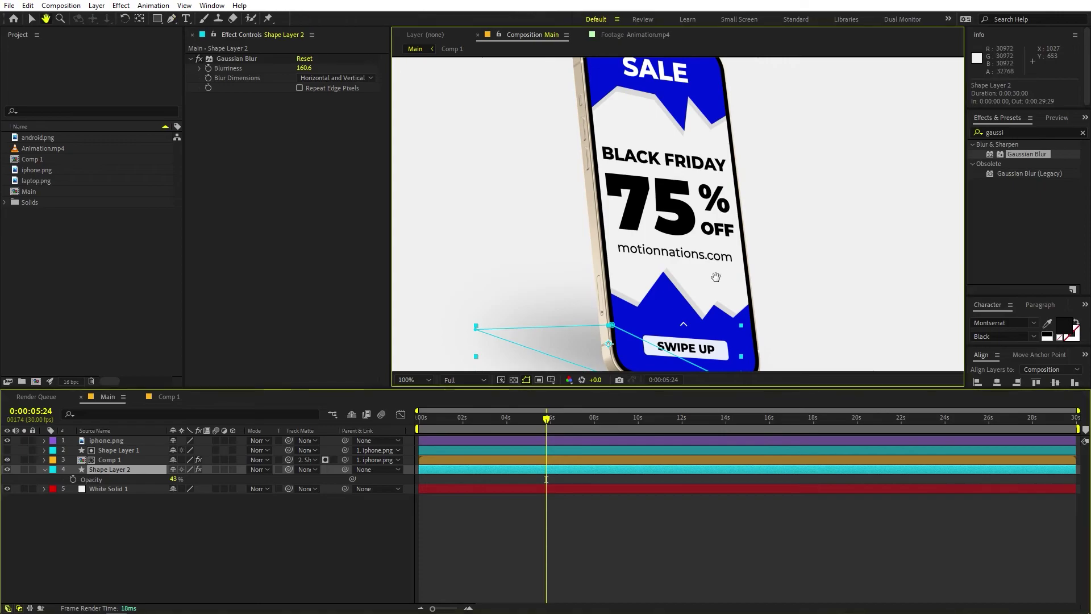
drag(616, 282, 602, 254)
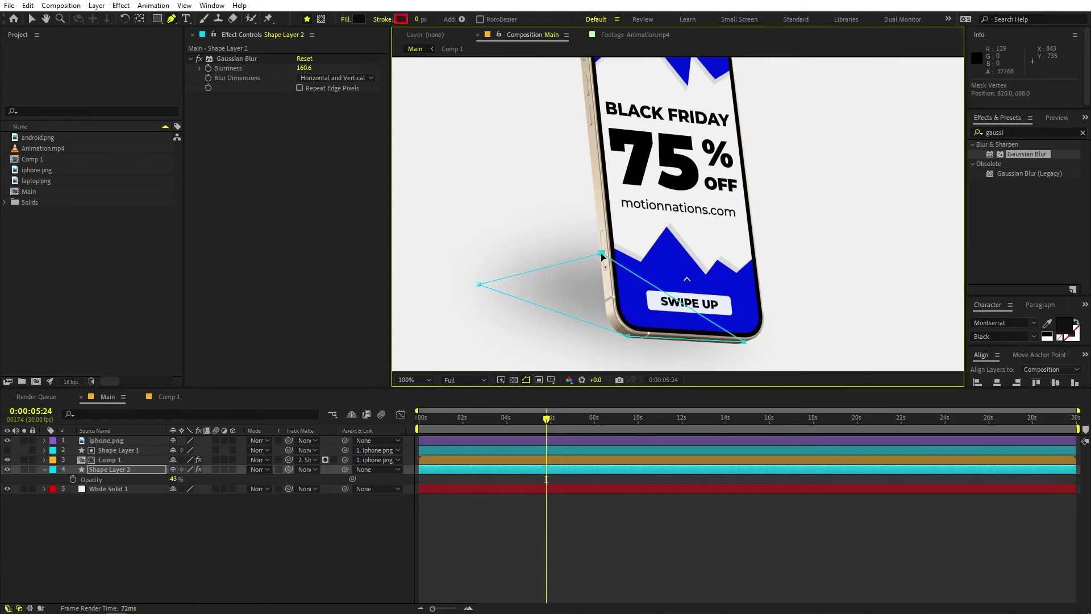
mouse_move(473, 287)
mouse_down()
mouse_move(521, 273)
mouse_move(464, 280)
mouse_move(476, 272)
mouse_up()
drag(603, 253, 632, 256)
drag(744, 341, 752, 332)
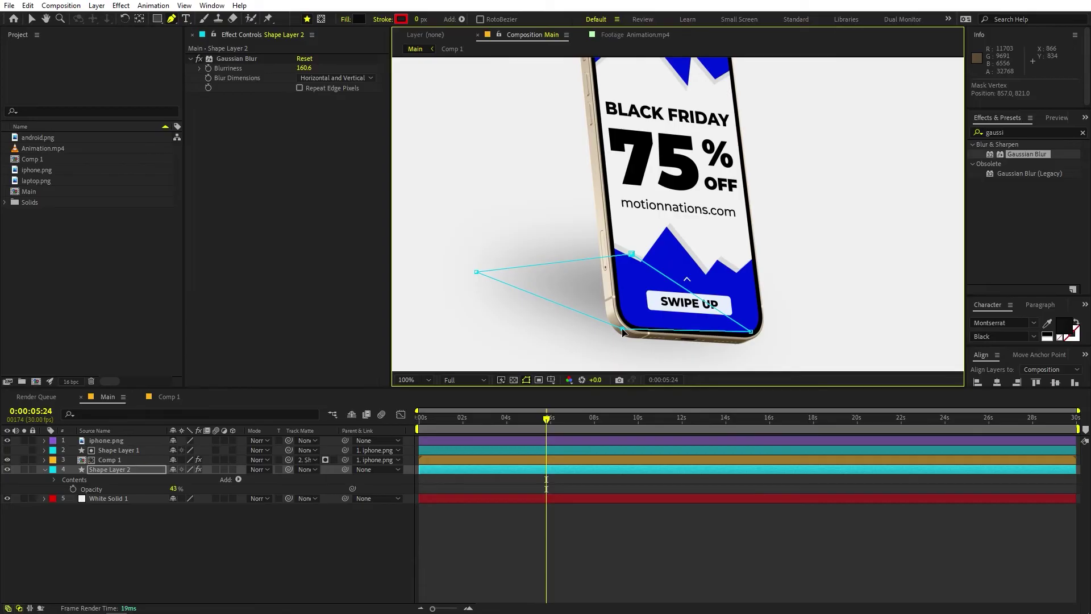
click(651, 522)
key(comma)
key(comma)
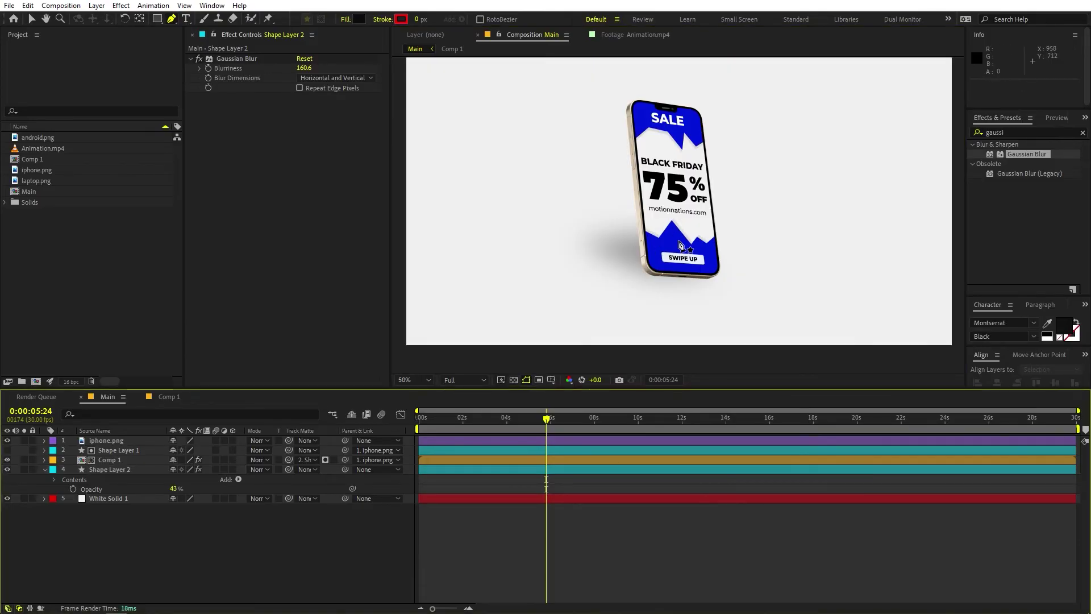
- Zoom the viewer to Fit and parent Shape Layer 2 to iphone.png
click(405, 379)
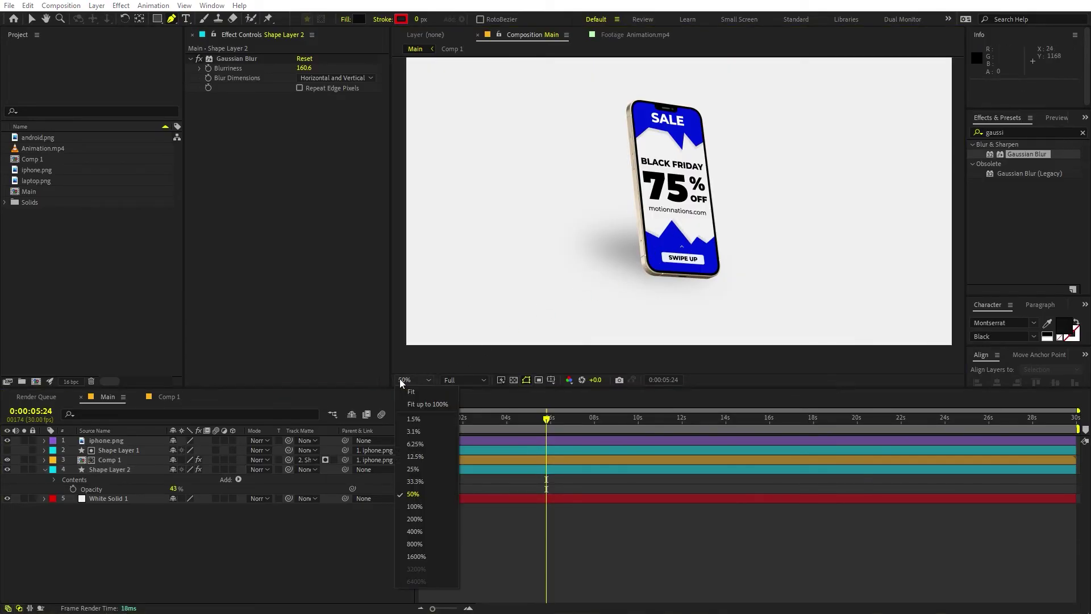
click(423, 404)
drag(346, 470, 103, 441)
- Enlarge iphone.png slightly by scrubbing its Scale, undoing an accidental move
click(116, 440)
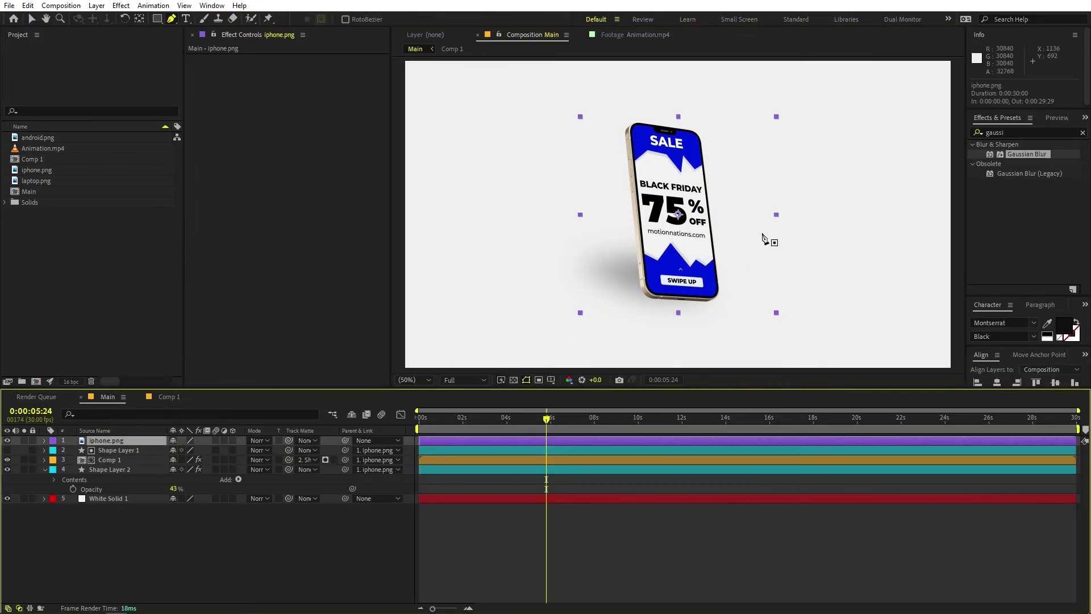
key(v)
mouse_move(720, 166)
mouse_down()
mouse_move(863, 162)
mouse_move(668, 114)
mouse_move(723, 174)
mouse_up()
key(ctrl+z)
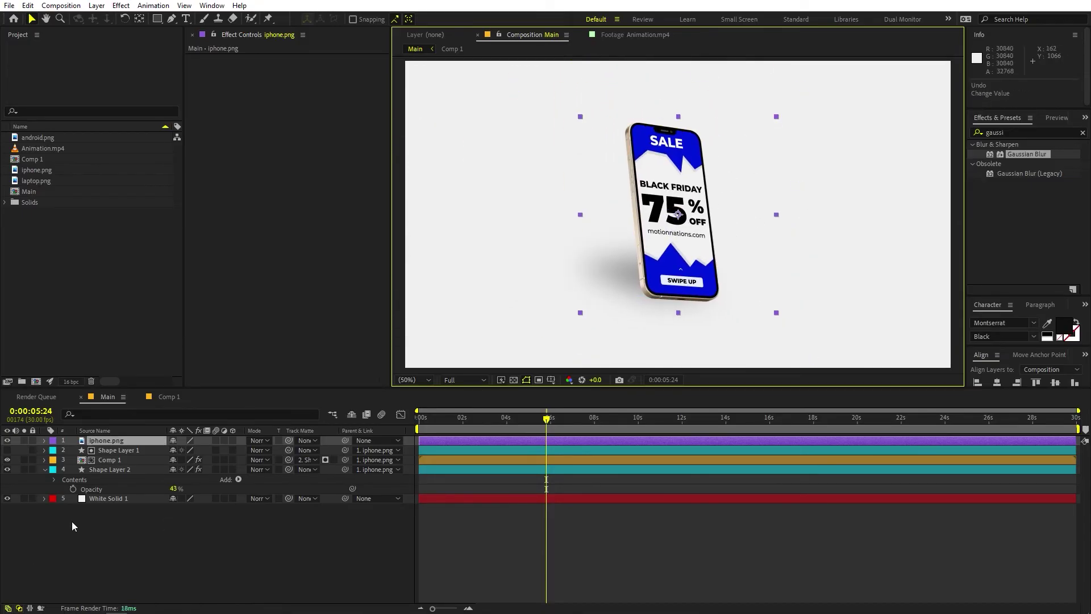
key(s)
drag(184, 450, 23, 465)
- Return the phone's Rotation to upright and add android.png to the Main composition
key(r)
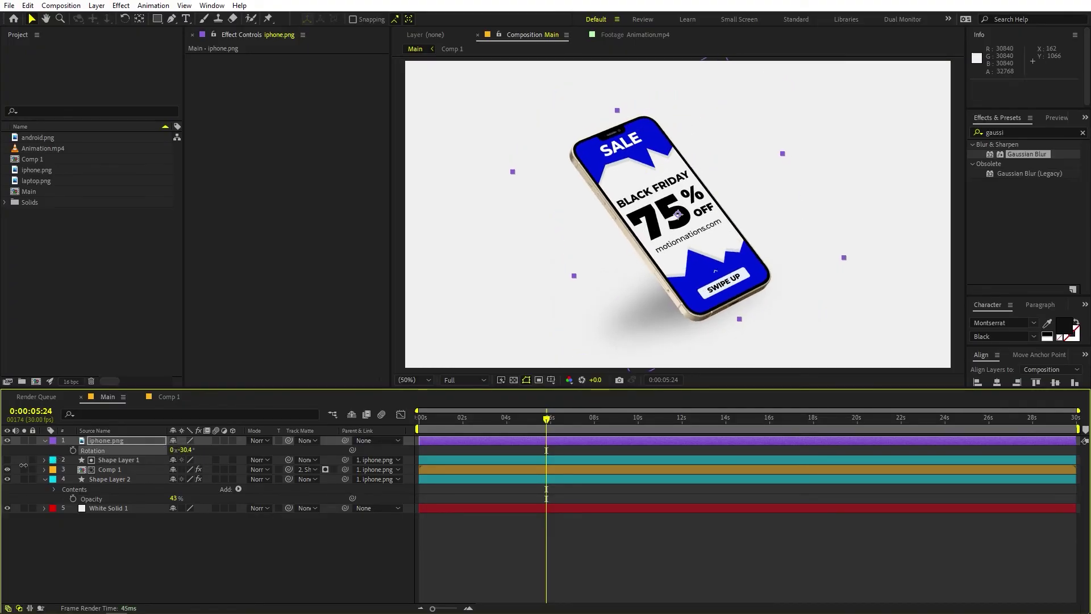
click(592, 568)
key(ctrl+z)
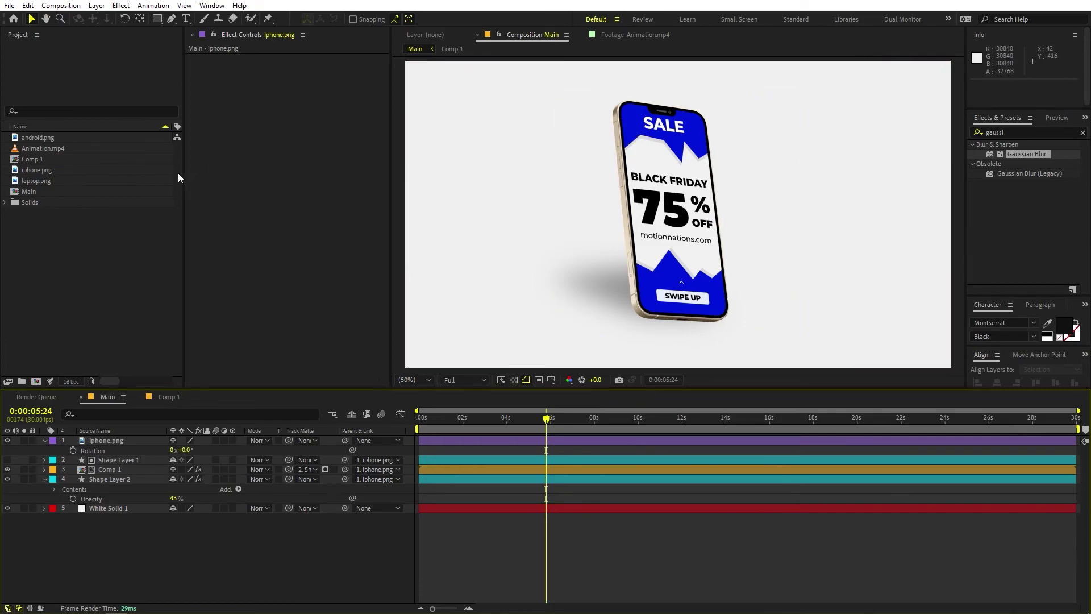
drag(42, 133, 105, 440)
drag(682, 234, 492, 236)
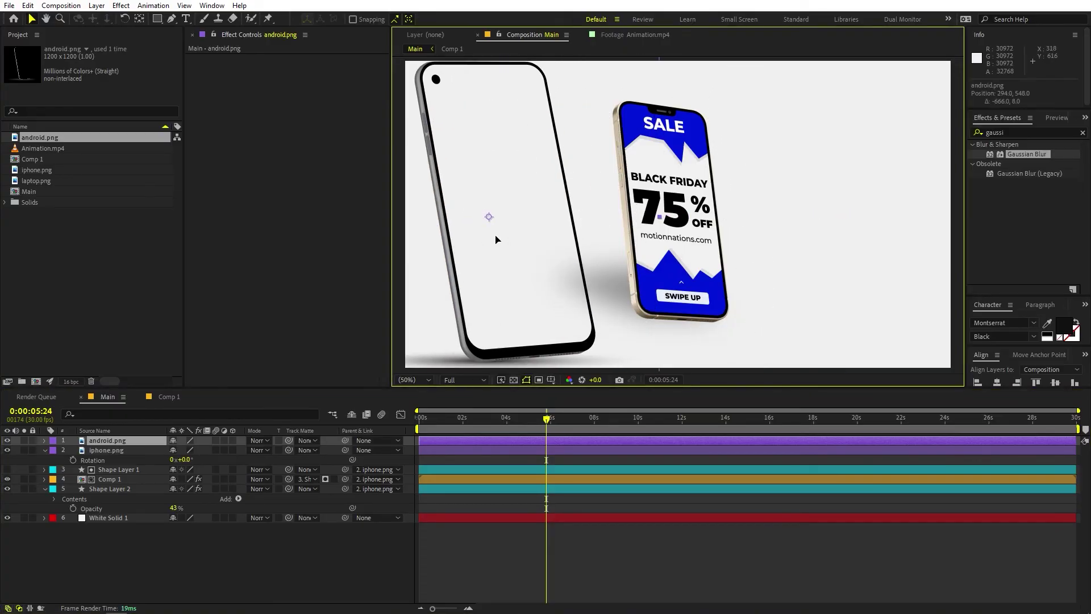
click(136, 442)
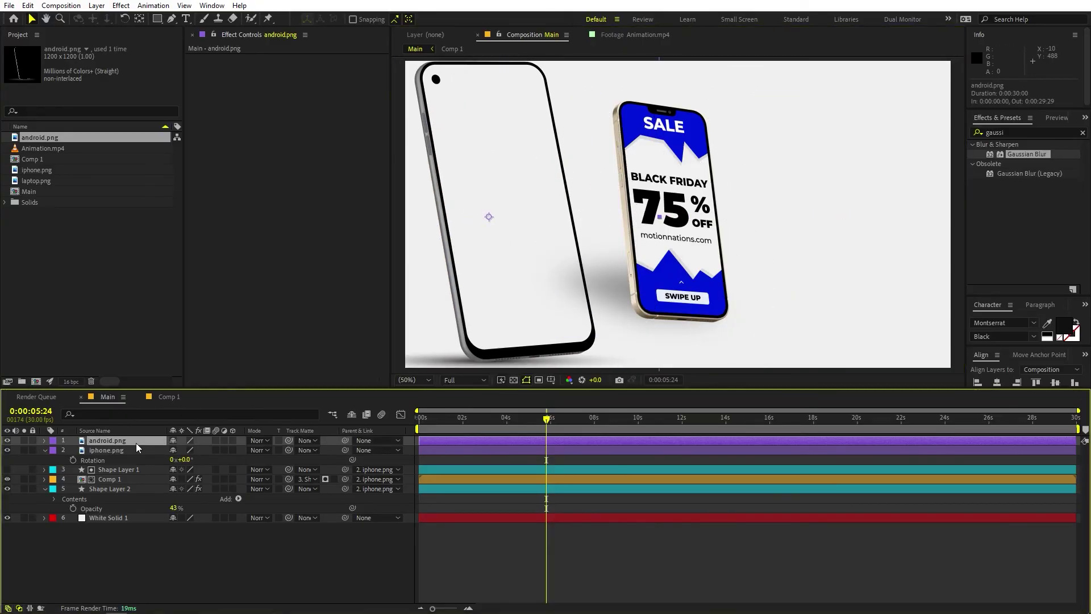
key(Delete)
drag(46, 180, 98, 439)
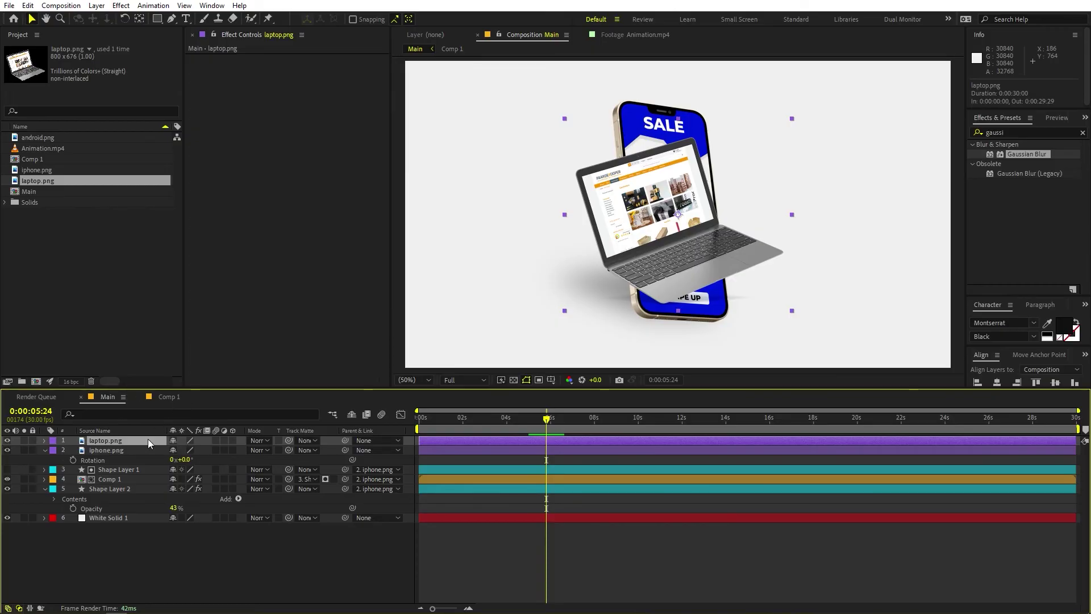
key(Delete)
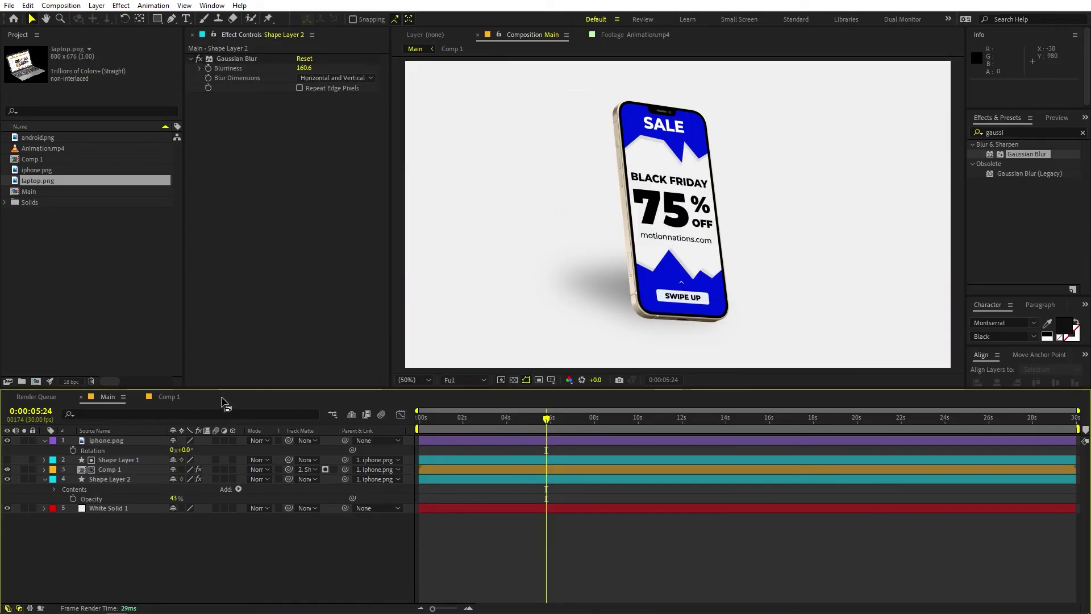
click(126, 438)
key(Home)
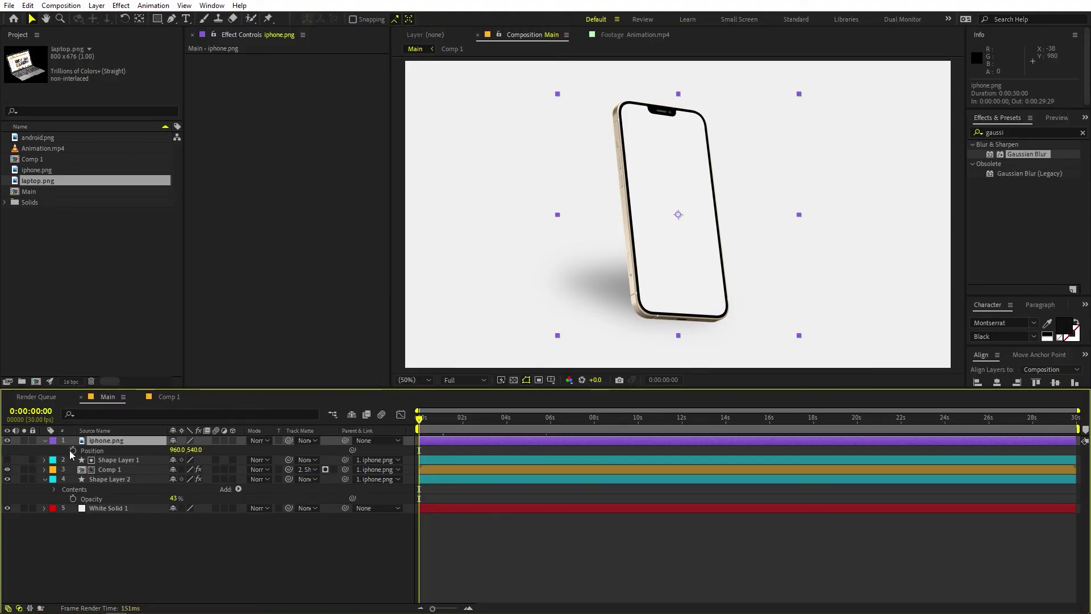
- Keyframe iphone.png Position at Y 572, then Y 497 near two seconds, with Easy Ease
click(73, 450)
drag(196, 451, 210, 452)
drag(472, 426, 467, 434)
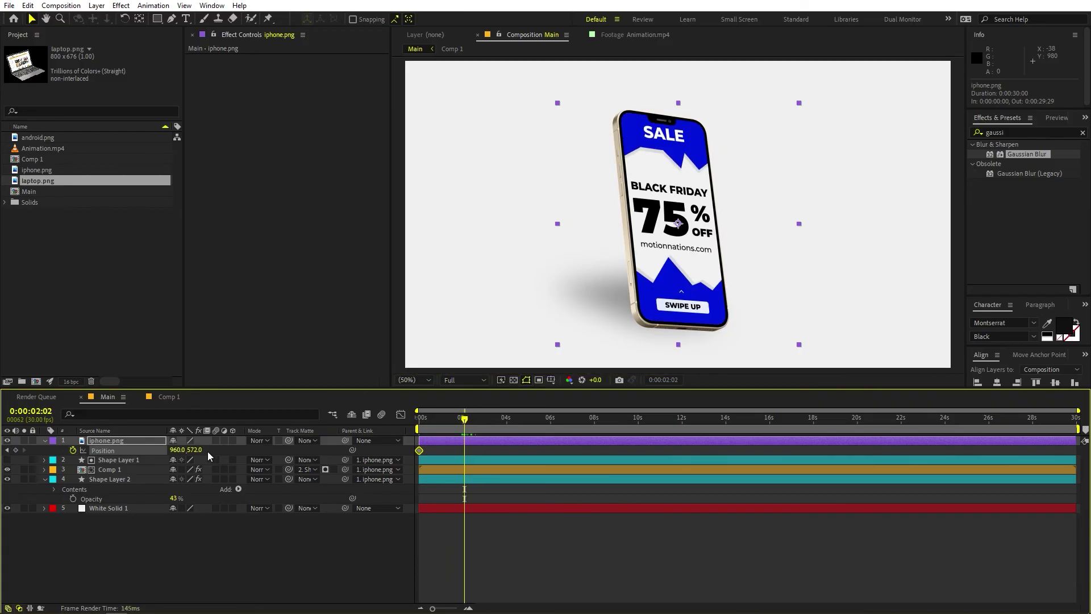
drag(195, 450, 163, 451)
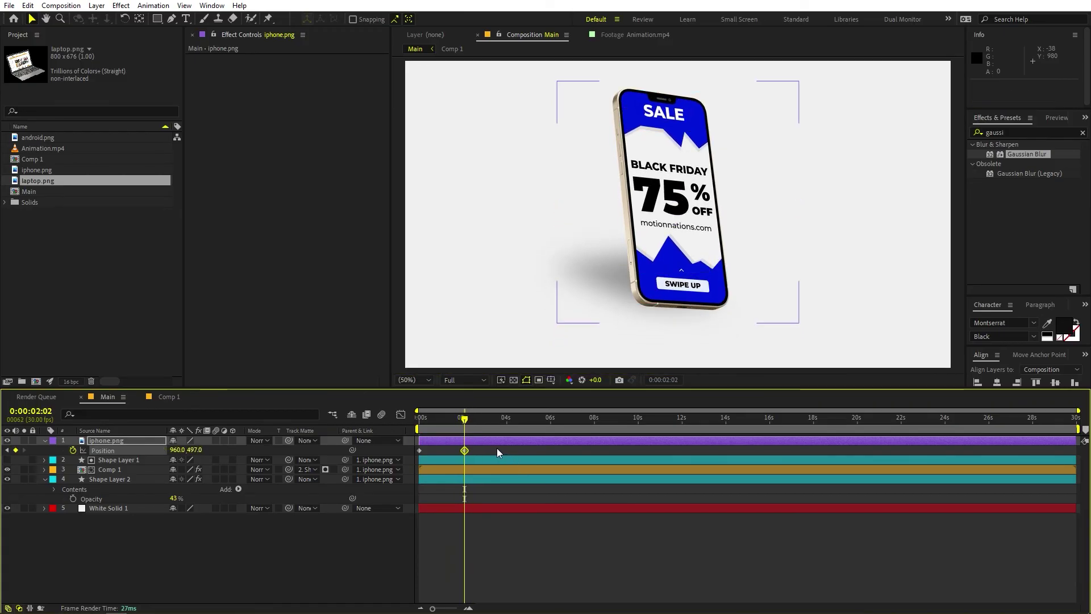
drag(388, 452, 392, 452)
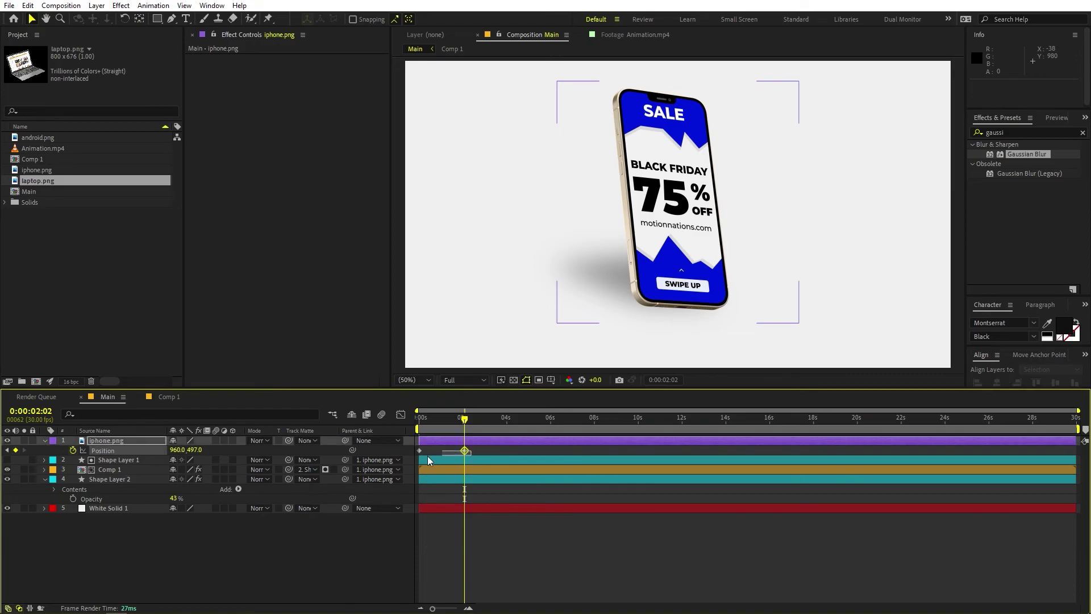
key(F9)
- Copy and paste the position keyframes at about four and six seconds to repeat the bob
drag(465, 428, 508, 428)
click(420, 451)
key(ctrl+c)
key(ctrl+v)
drag(540, 448, 400, 455)
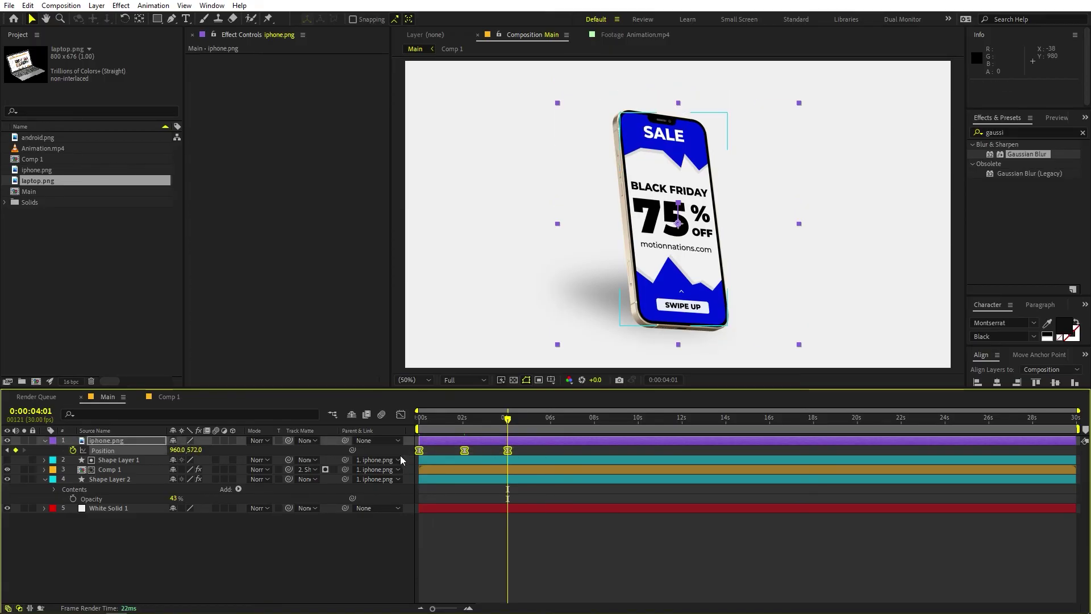
drag(524, 449, 442, 455)
key(ctrl+c)
drag(507, 420, 728, 420)
key(ctrl+v)
key(ctrl+v)
key(ctrl+v)
- Preview the floating animation from the start and park the playhead near seven seconds
key(Home)
key(space)
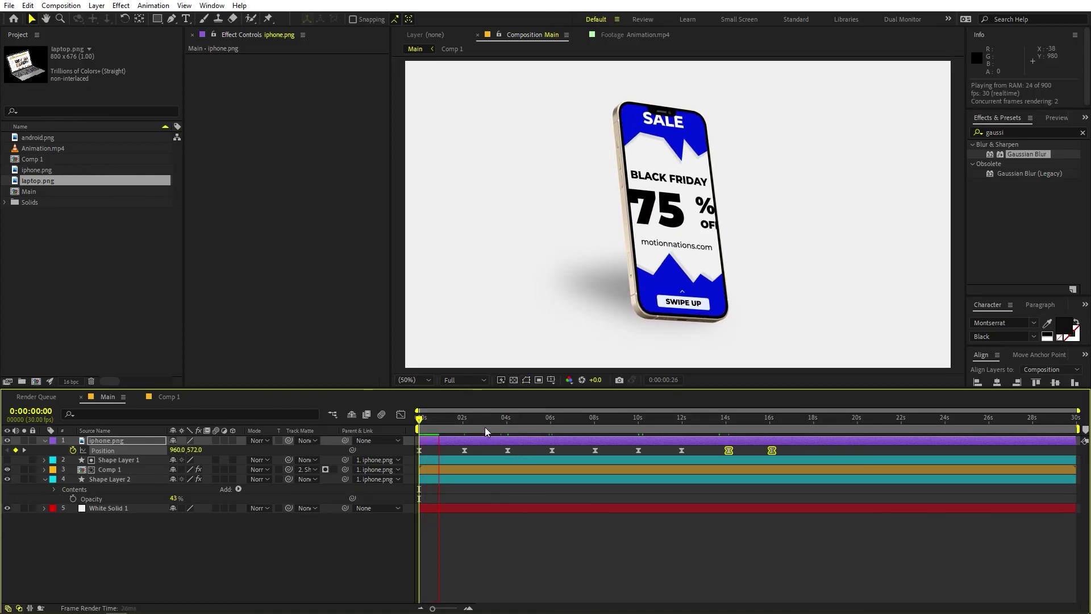
key(space)
drag(468, 429, 586, 428)
click(565, 550)
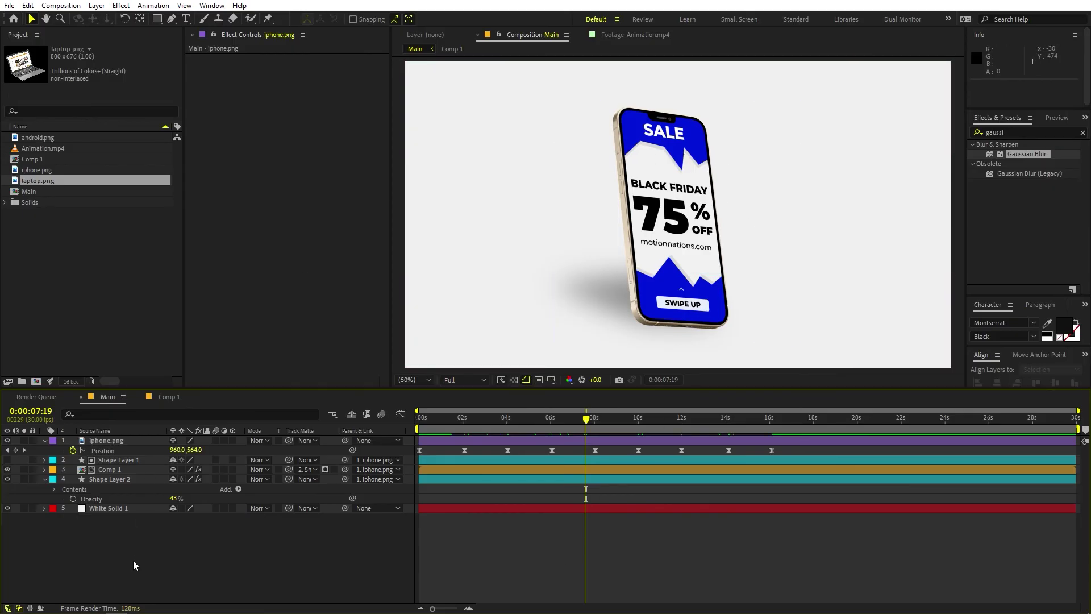
- Add a new Adjustment Layer from the timeline's New menu
right_click(179, 555)
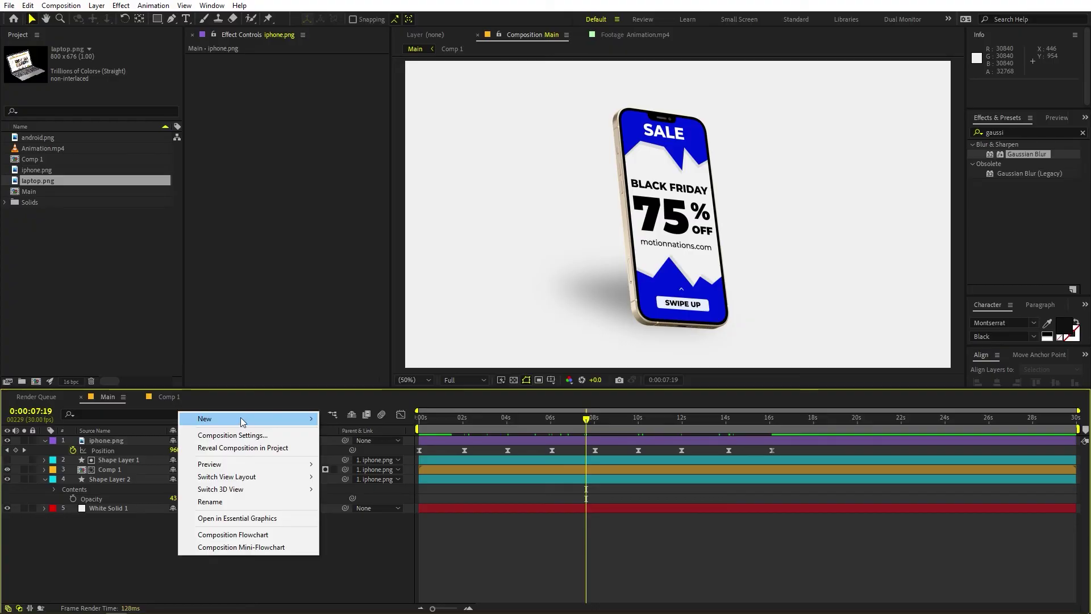
mouse_move(240, 418)
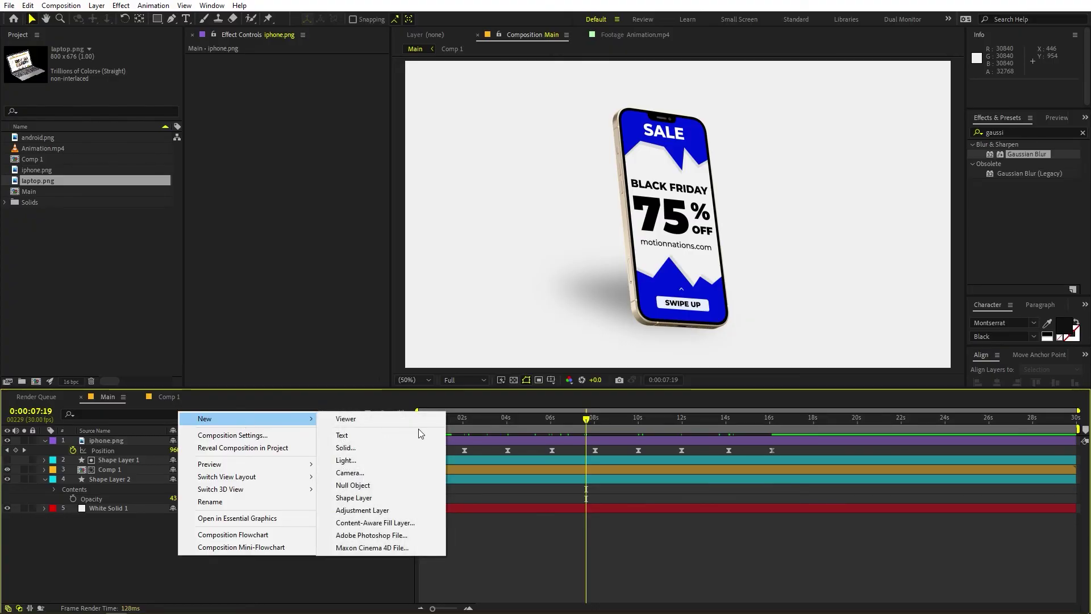
click(363, 511)
- Apply the Transform effect to the adjustment layer with Scale Width -100
click(1025, 132)
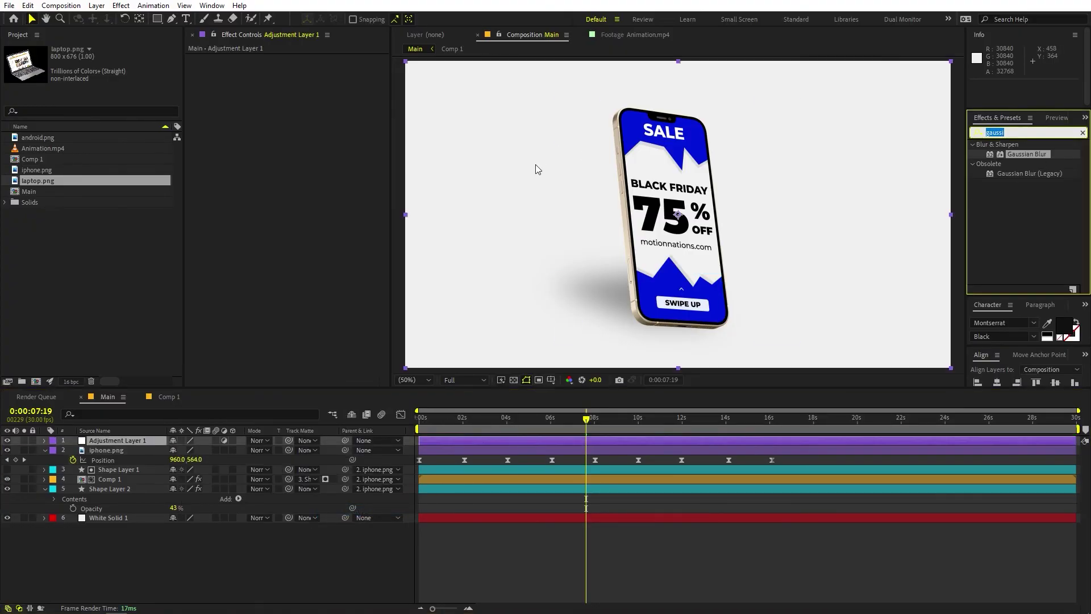
text(tras)
key(BackSpace)
text(ns)
drag(1021, 193, 112, 440)
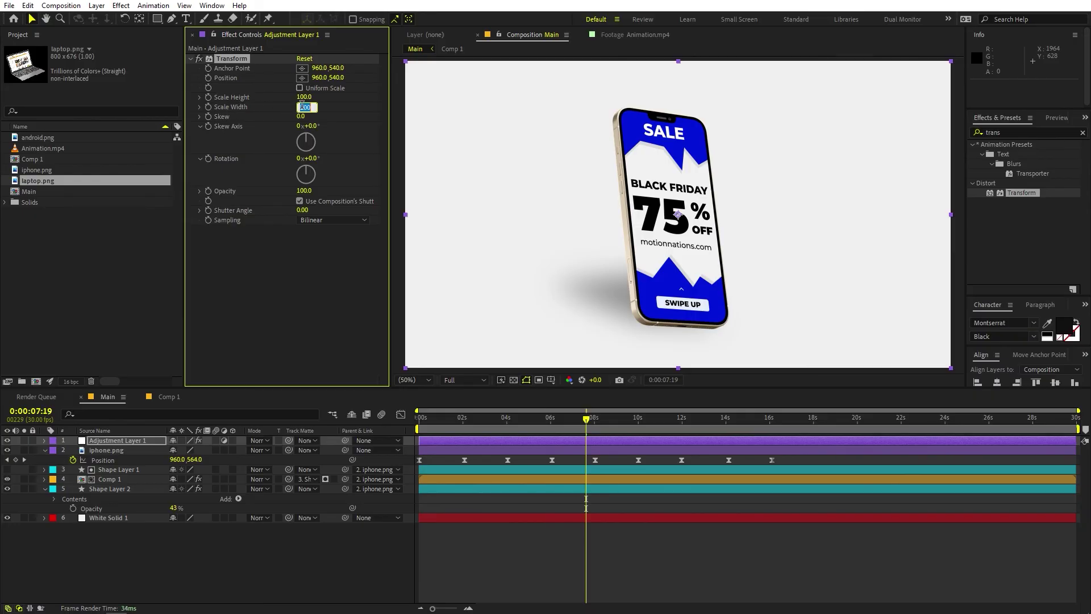
key(Return)
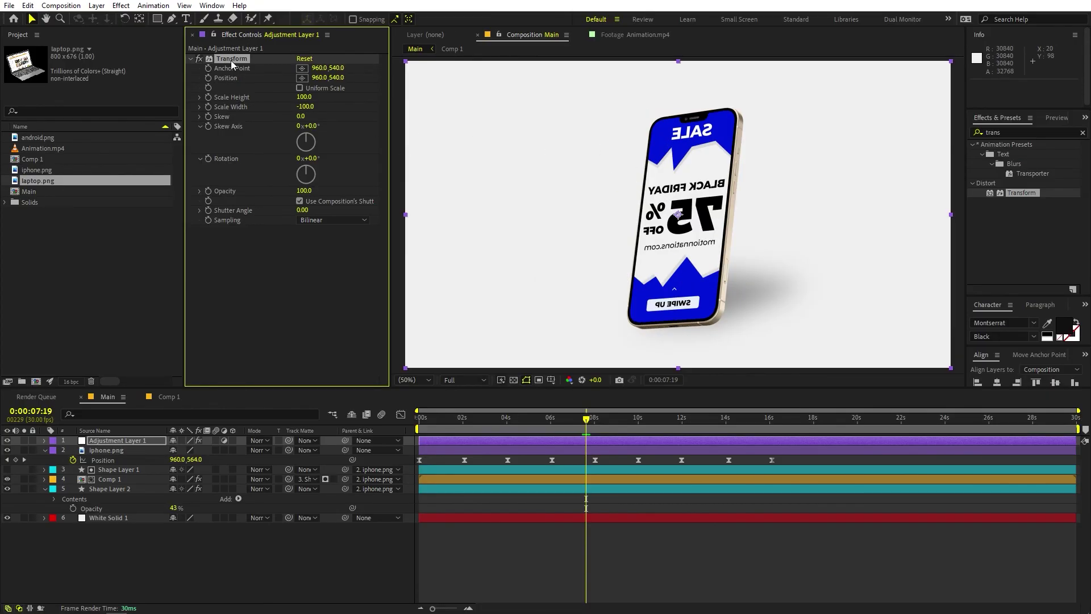
- Inside Comp 1, reset Animation.mp4's Transform effect and set Scale Width to -100
double_click(120, 481)
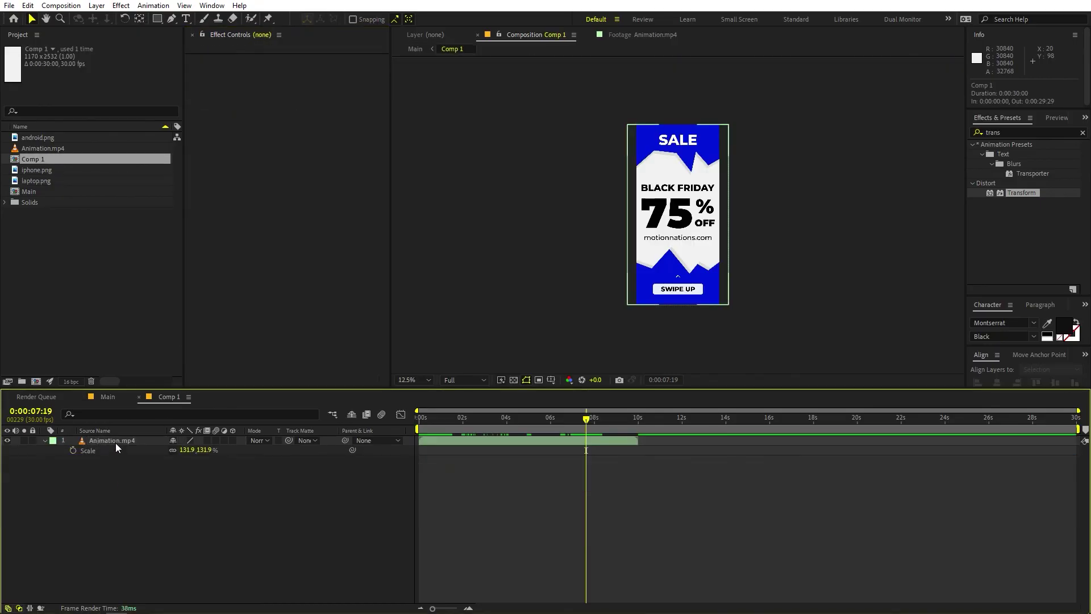
click(115, 441)
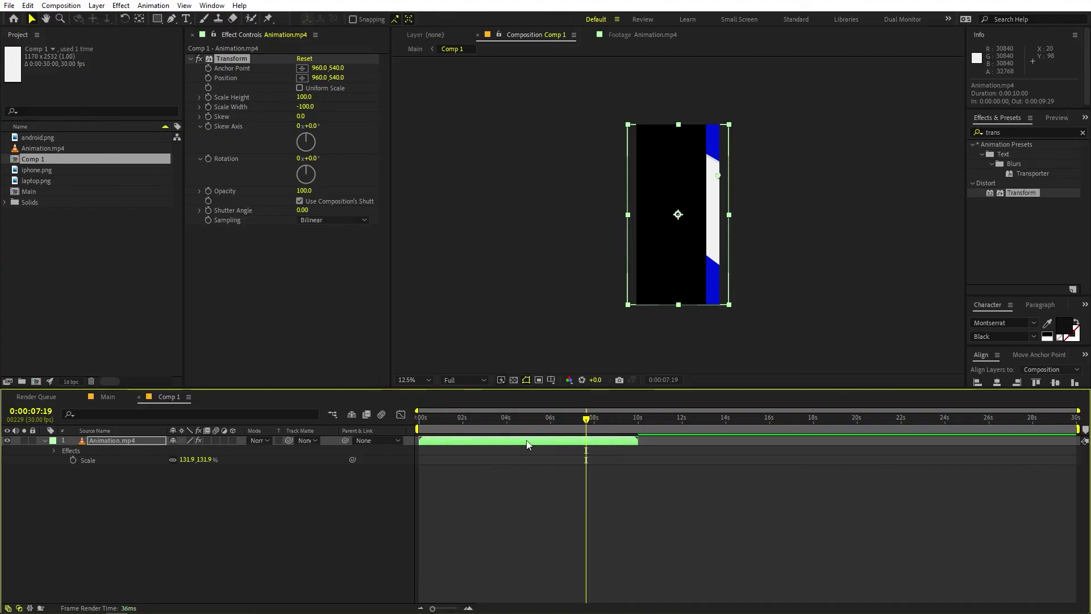
click(305, 60)
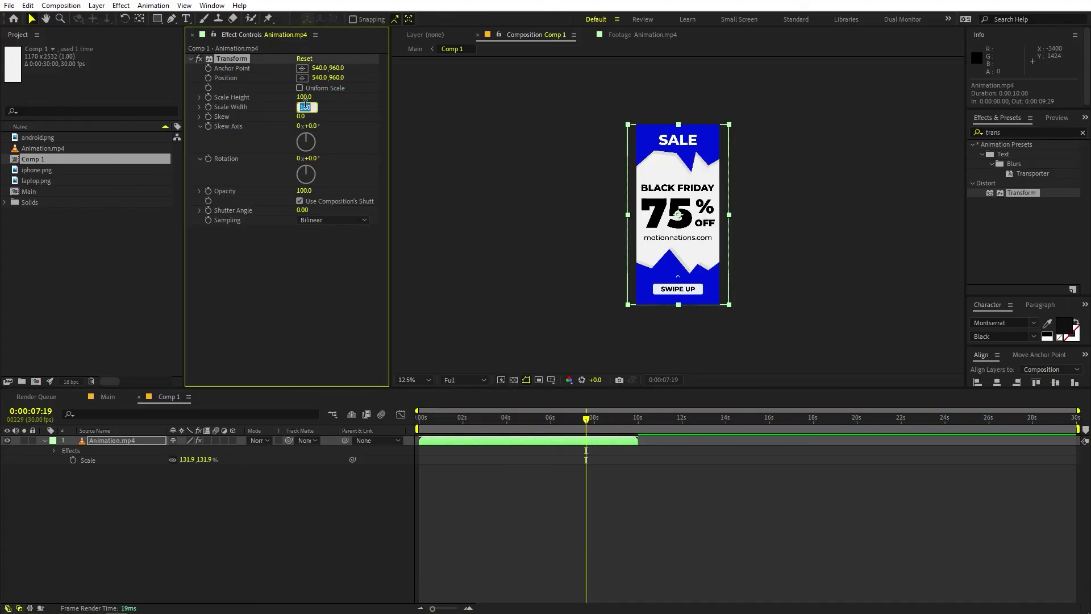
key(Return)
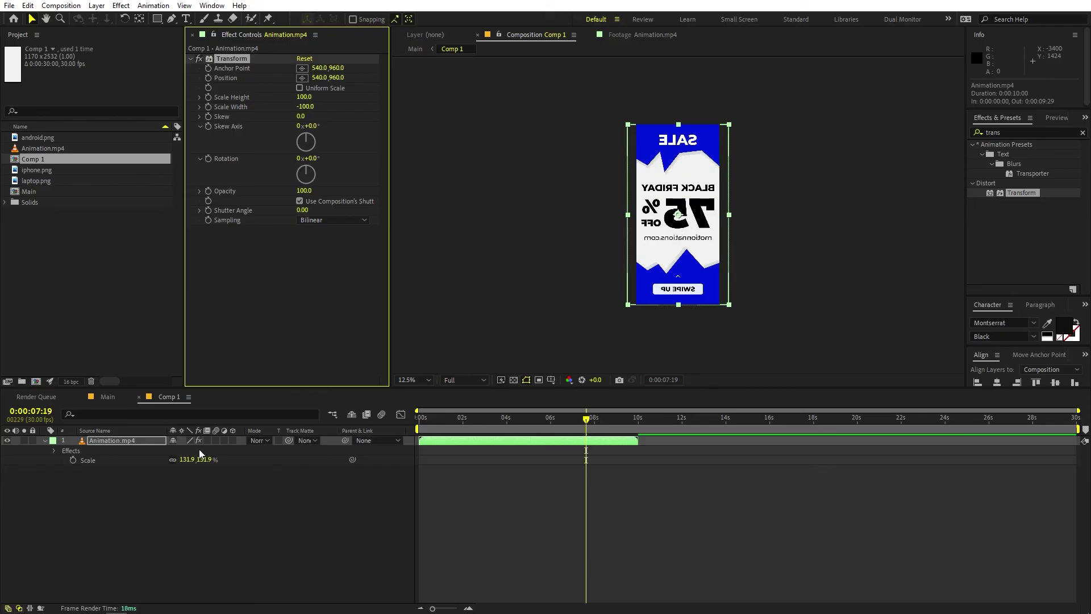
- Return to the Main composition and preview the finished animation
click(111, 394)
click(784, 535)
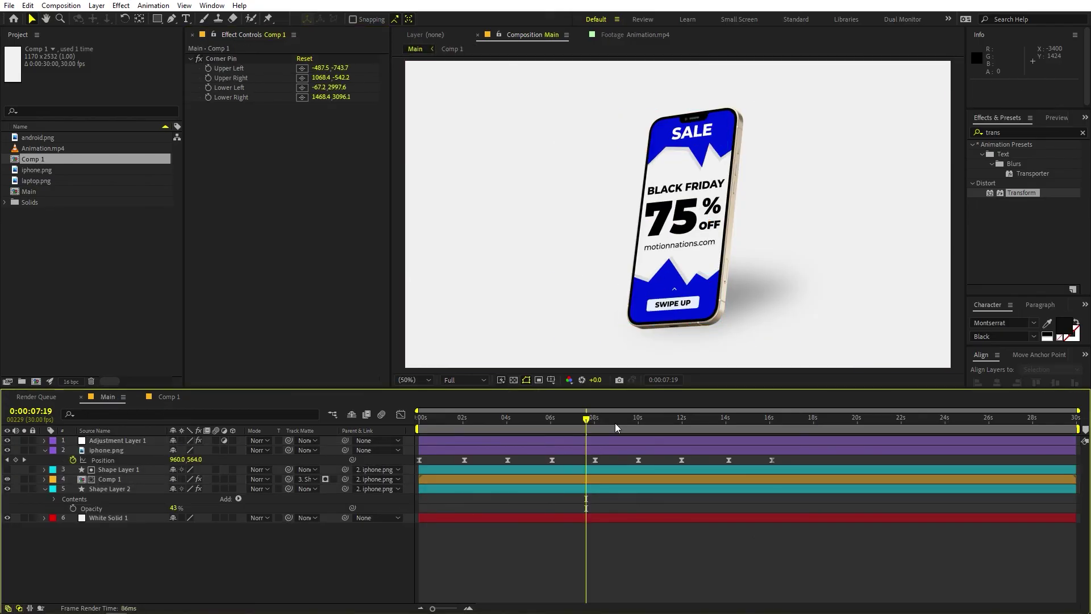
key(space)
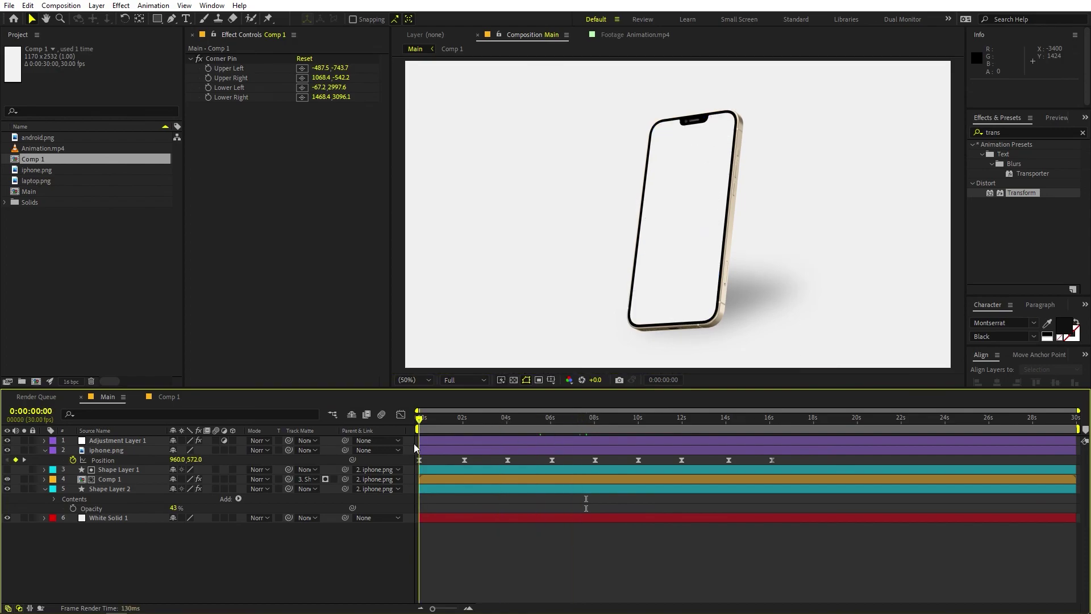